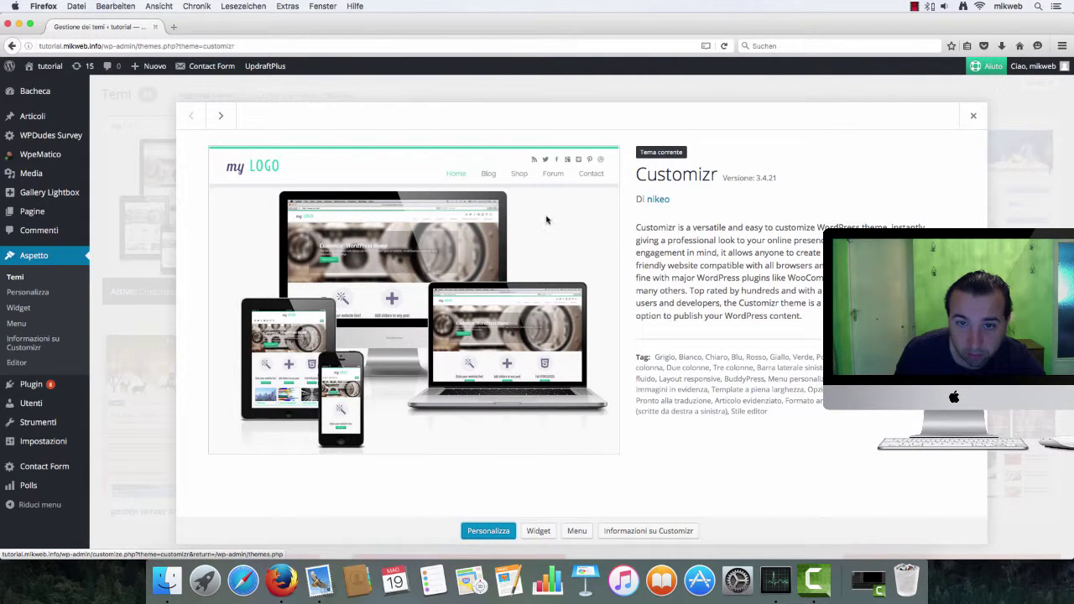
# Start customizing the Customizr theme and open the social links within its global settings
pyautogui.click(495, 531)
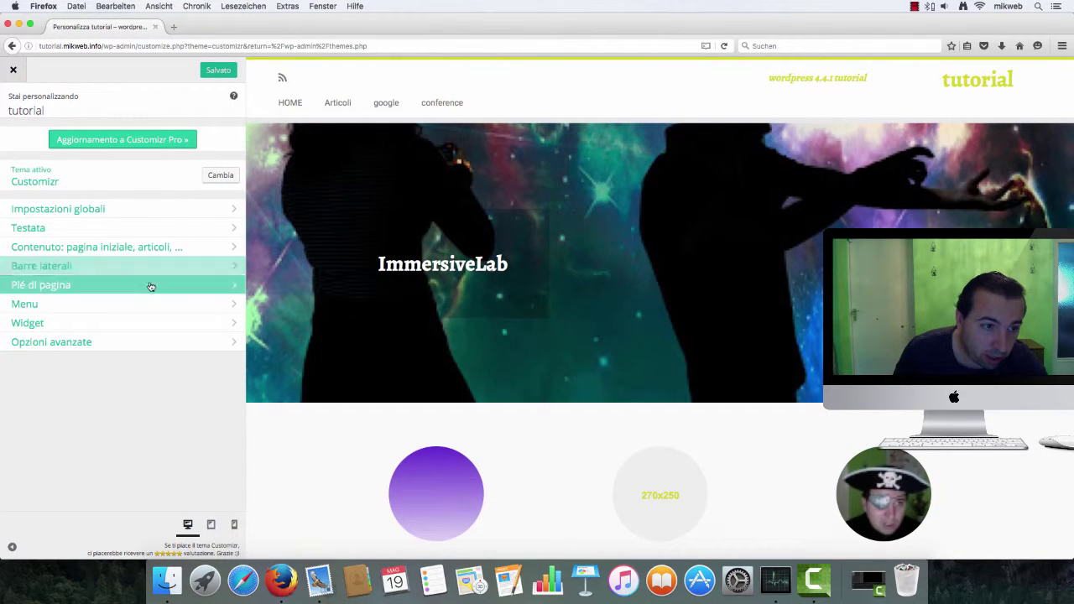
pyautogui.click(89, 209)
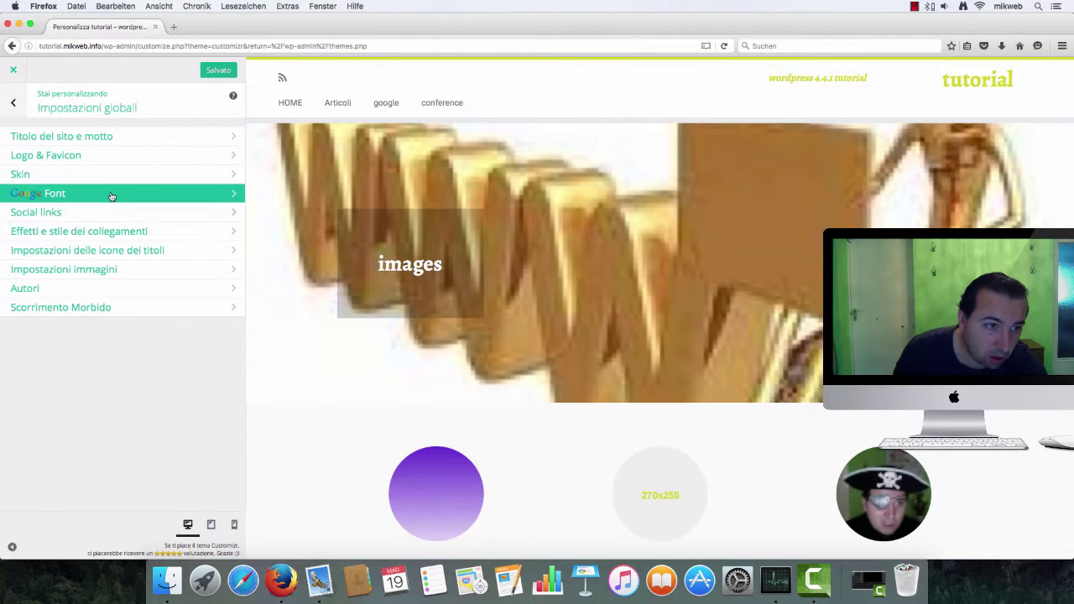
pyautogui.click(105, 214)
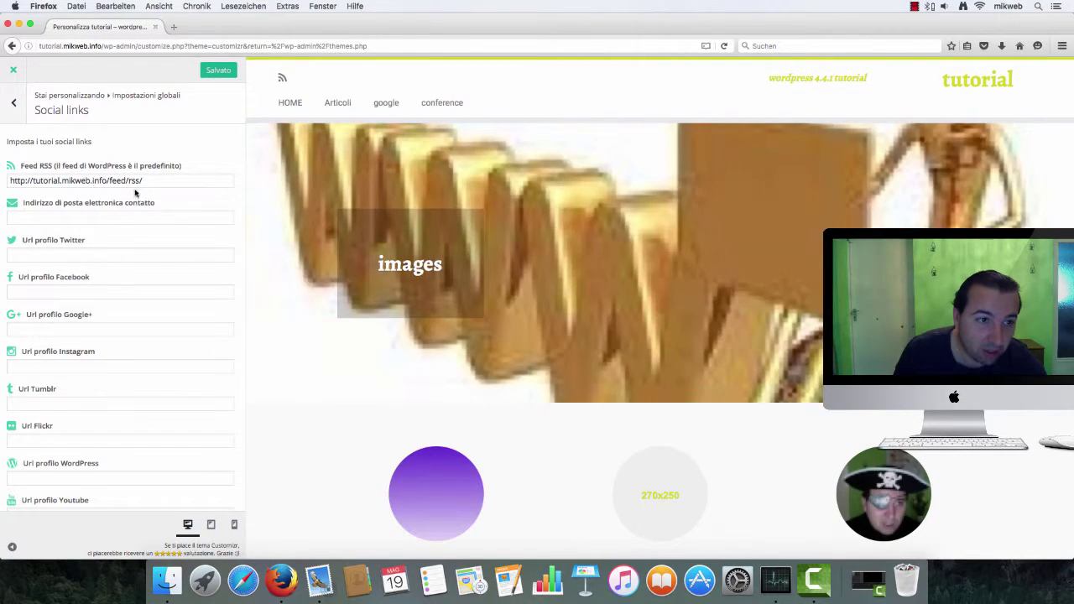
# Examine the social profile URL fields from Twitter through Xing, then exit the theme customizer
pyautogui.click(74, 291)
pyautogui.click(64, 255)
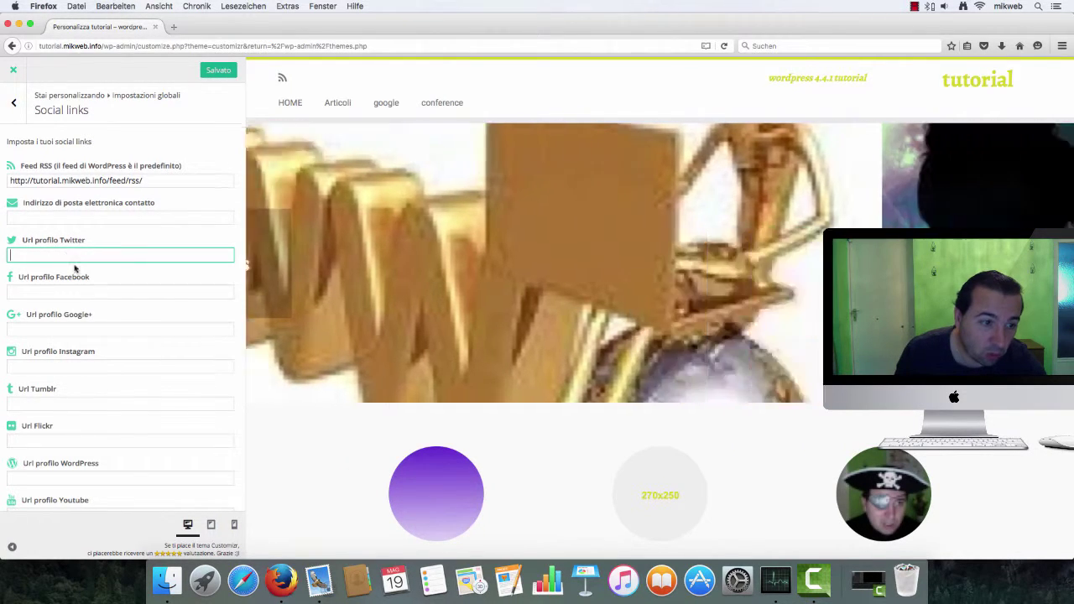
pyautogui.click(105, 329)
pyautogui.scroll(-2, 116, 346)
pyautogui.scroll(-1, 115, 342)
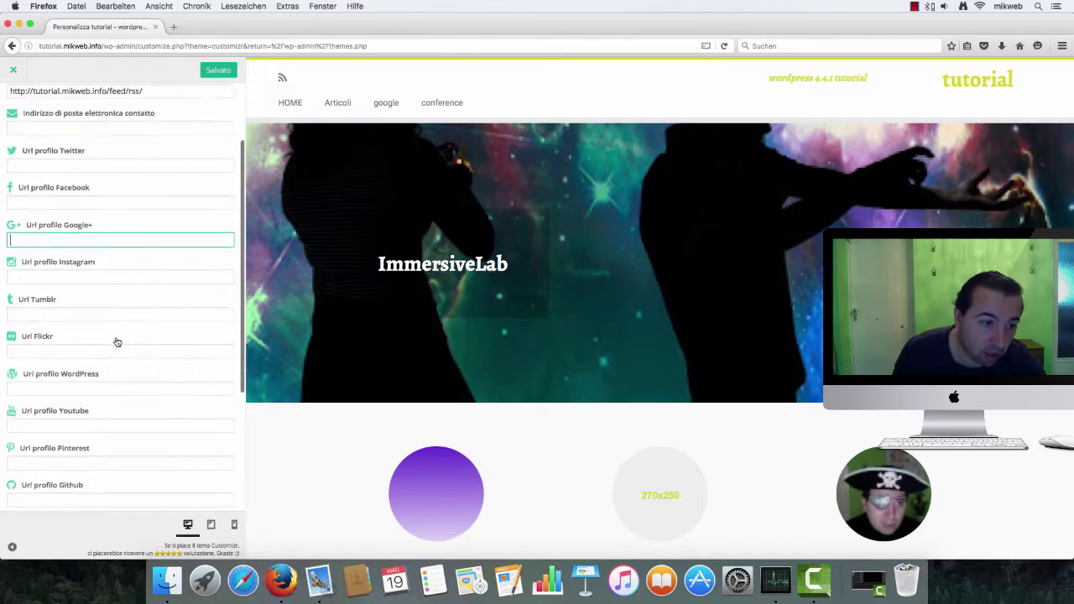
pyautogui.scroll(-1, 94, 346)
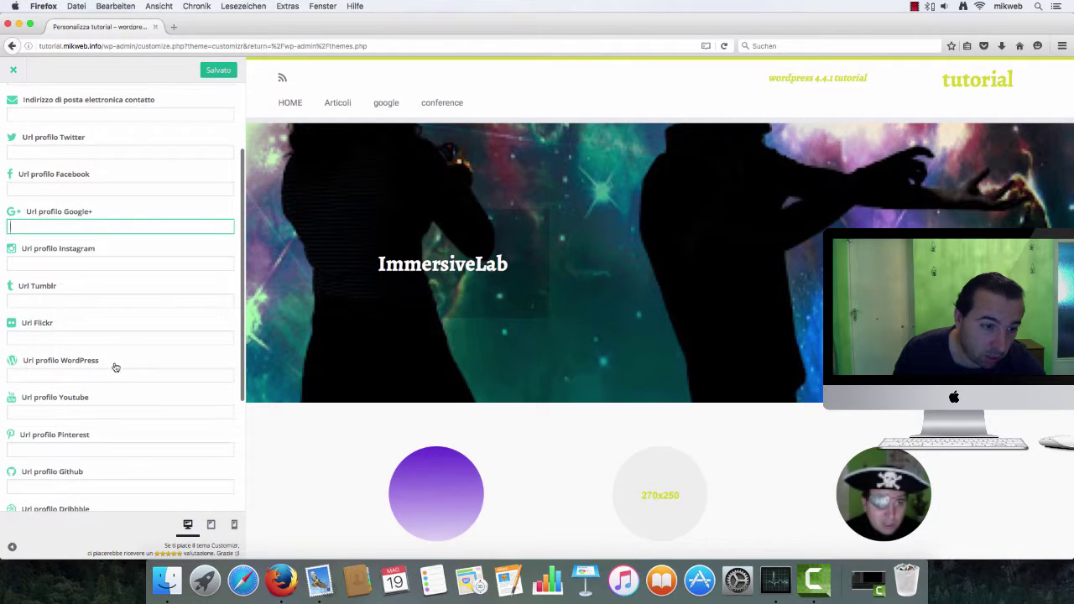
pyautogui.scroll(-2, 116, 365)
pyautogui.scroll(-2, 126, 367)
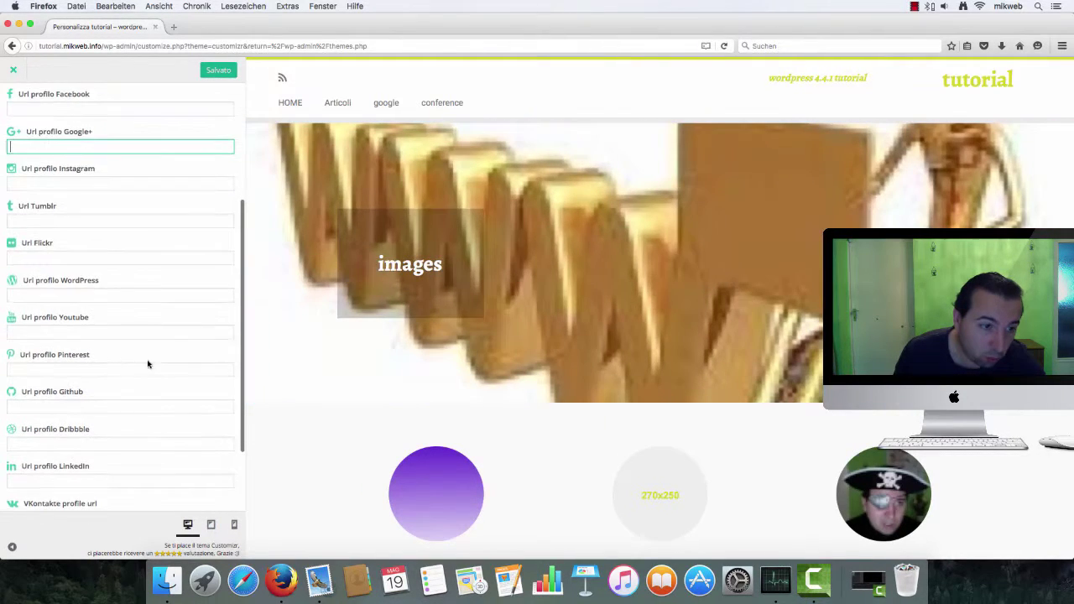
pyautogui.scroll(-2, 121, 382)
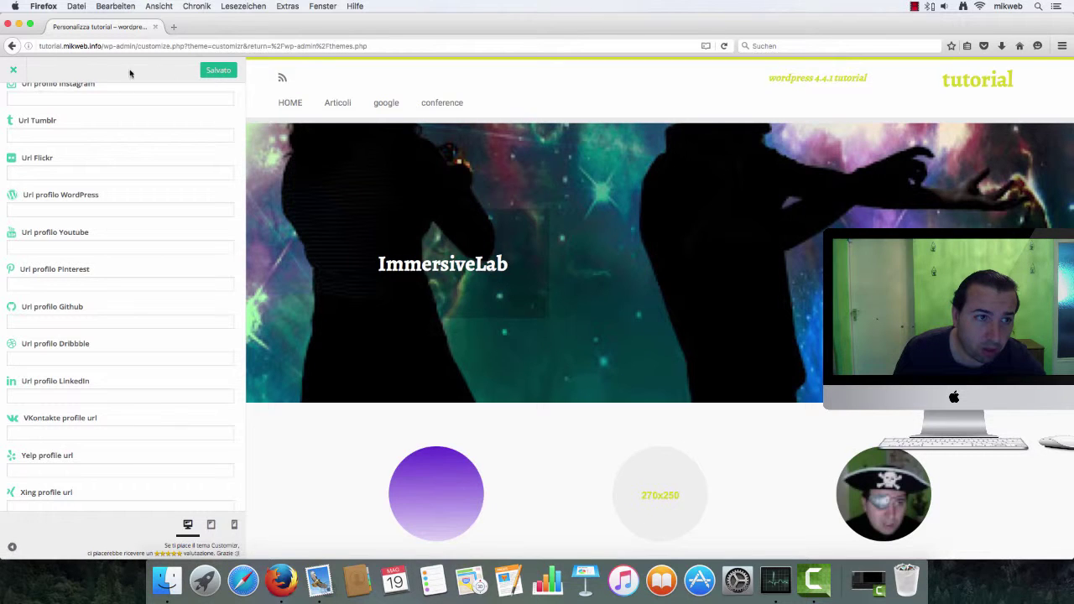
pyautogui.click(13, 70)
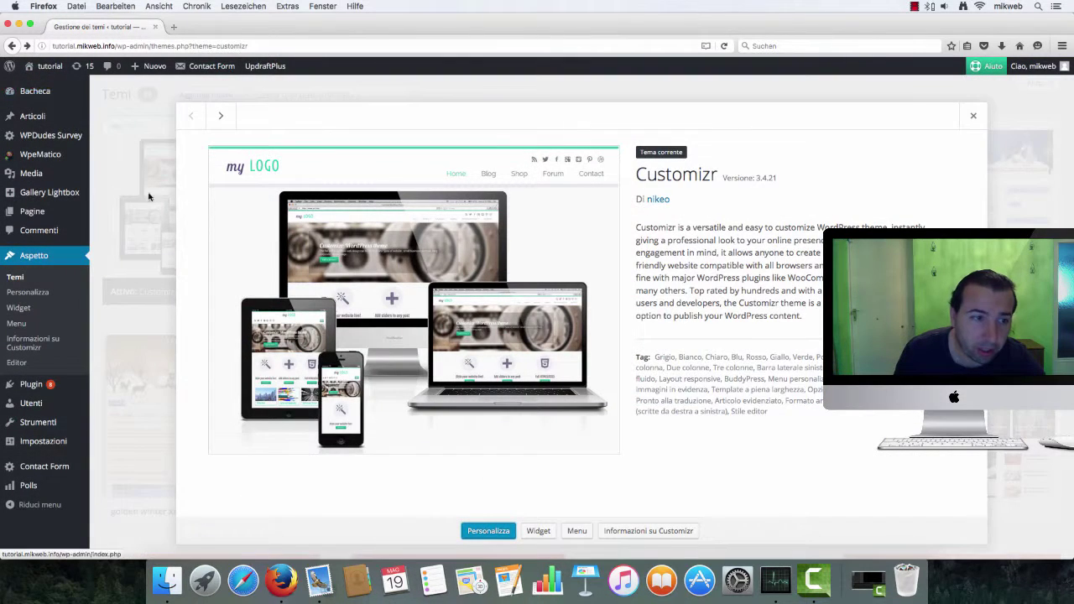
# Look through the site's list of pages and open the "conference" page for editing
pyautogui.click(36, 215)
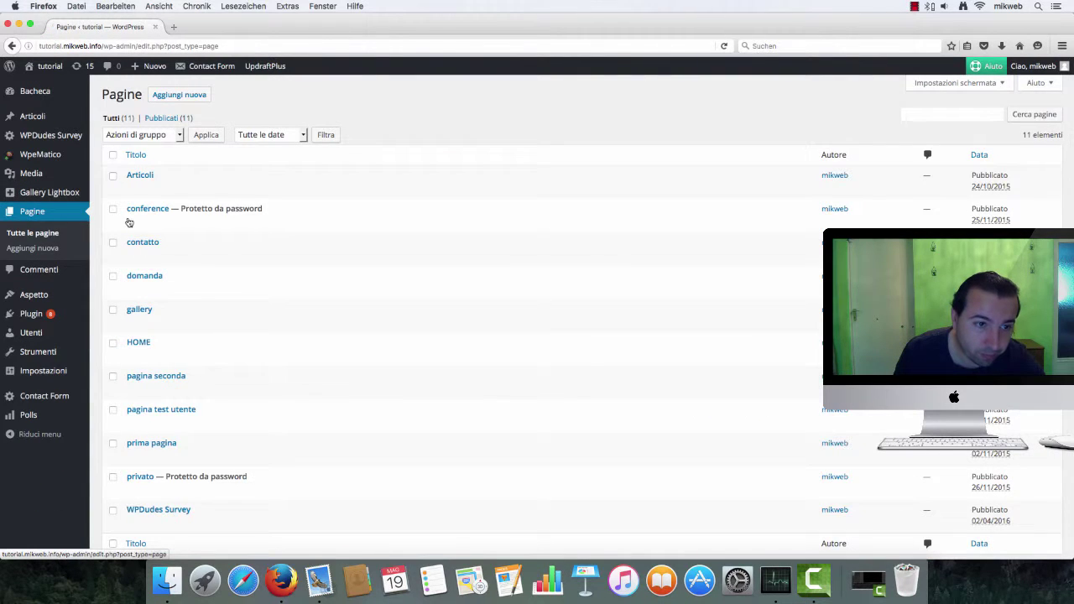
pyautogui.scroll(-2, 205, 294)
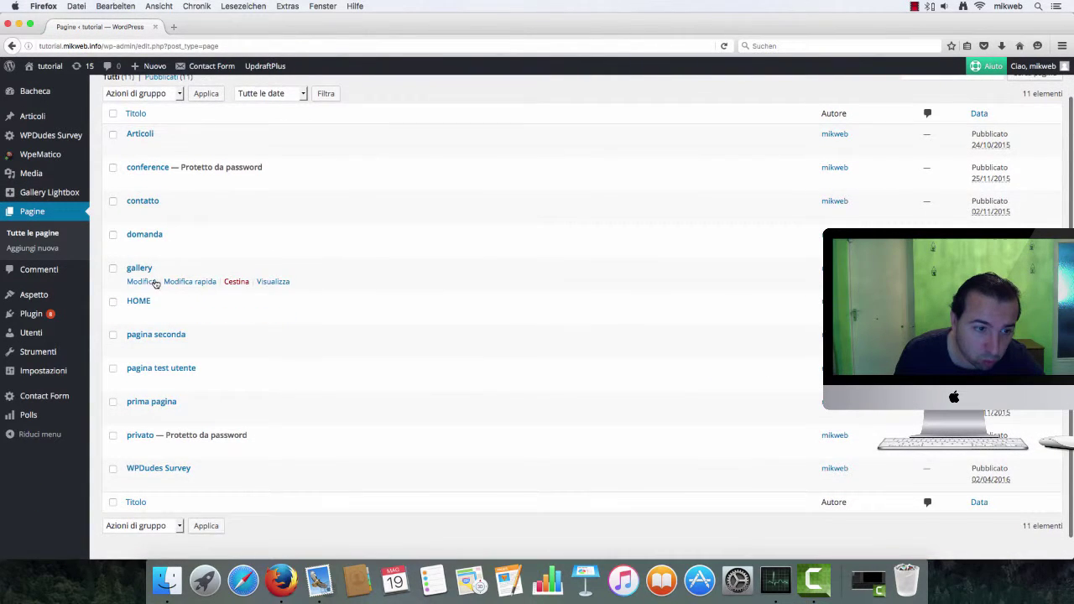
pyautogui.scroll(-1, 155, 285)
pyautogui.scroll(2, 232, 294)
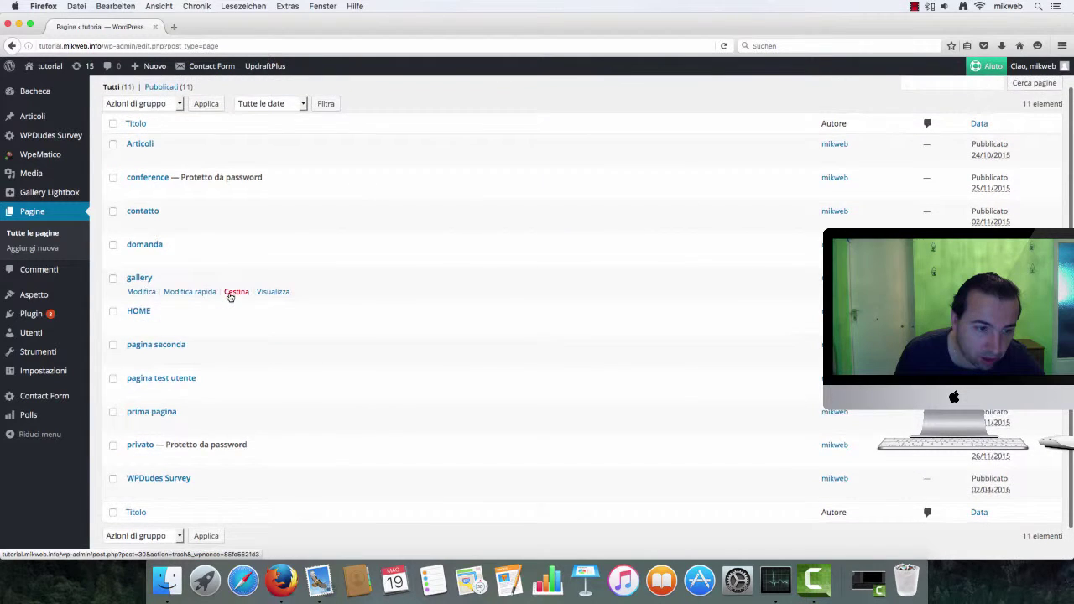
pyautogui.scroll(-2, 228, 296)
pyautogui.scroll(3, 201, 297)
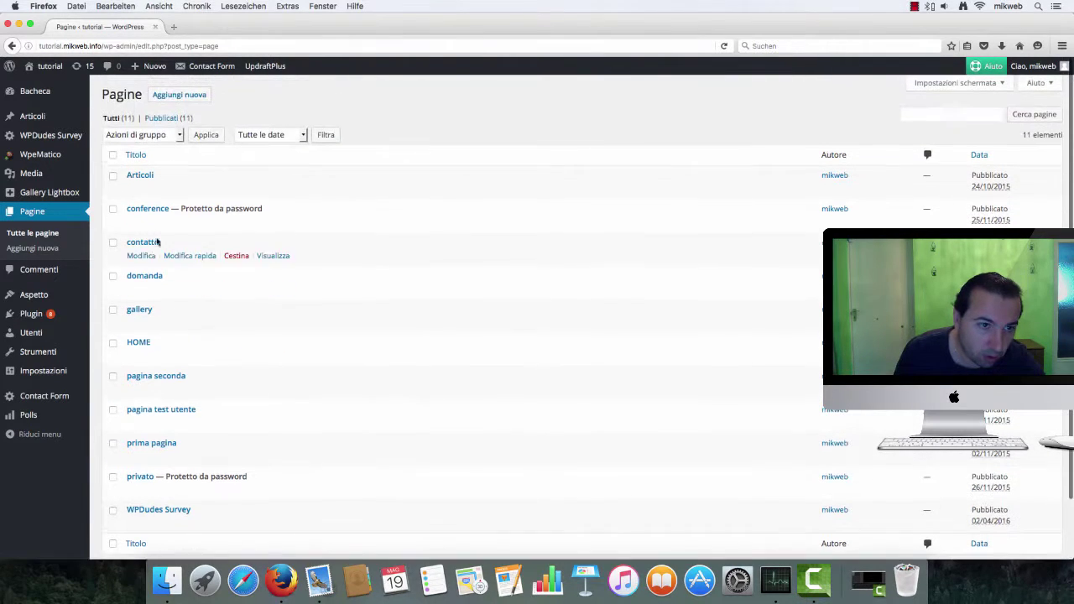
pyautogui.click(141, 223)
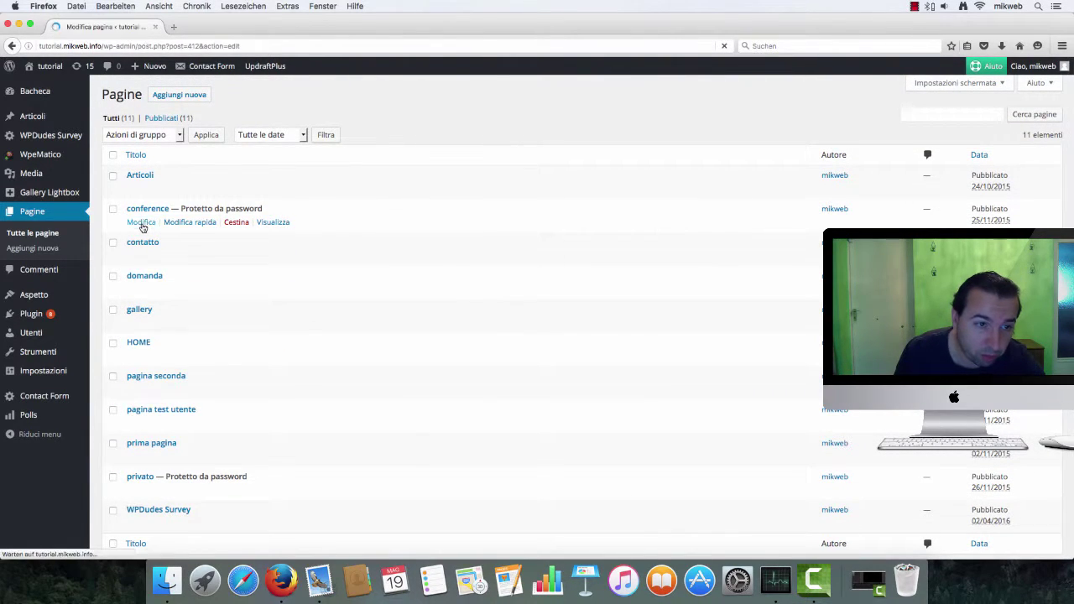
# Enable a slider on the conference page and check which sliders can be chosen, without selecting one
pyautogui.scroll(-2, 259, 345)
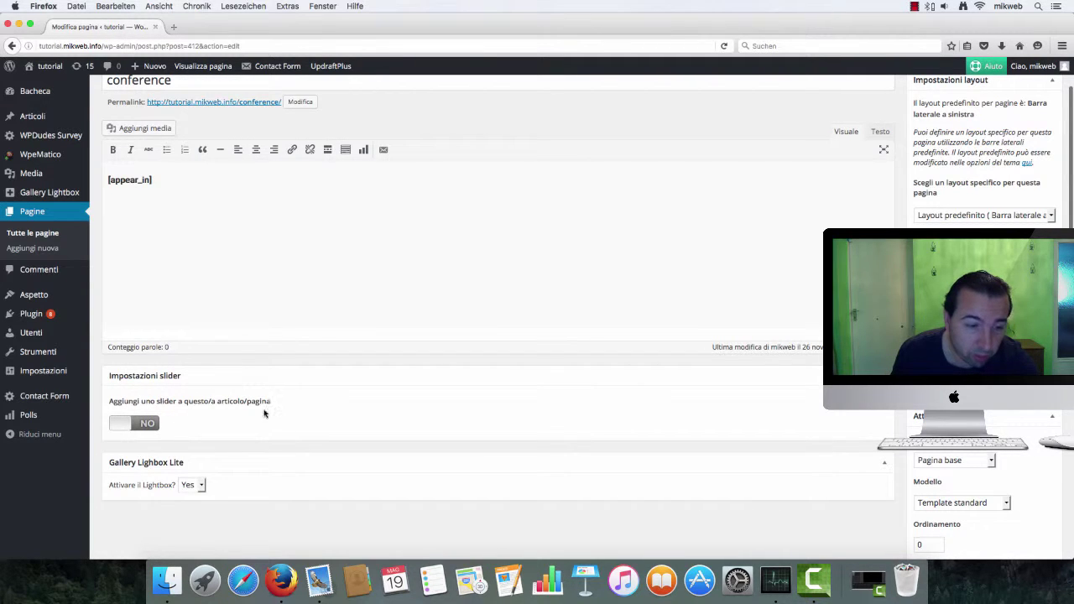
pyautogui.click(123, 425)
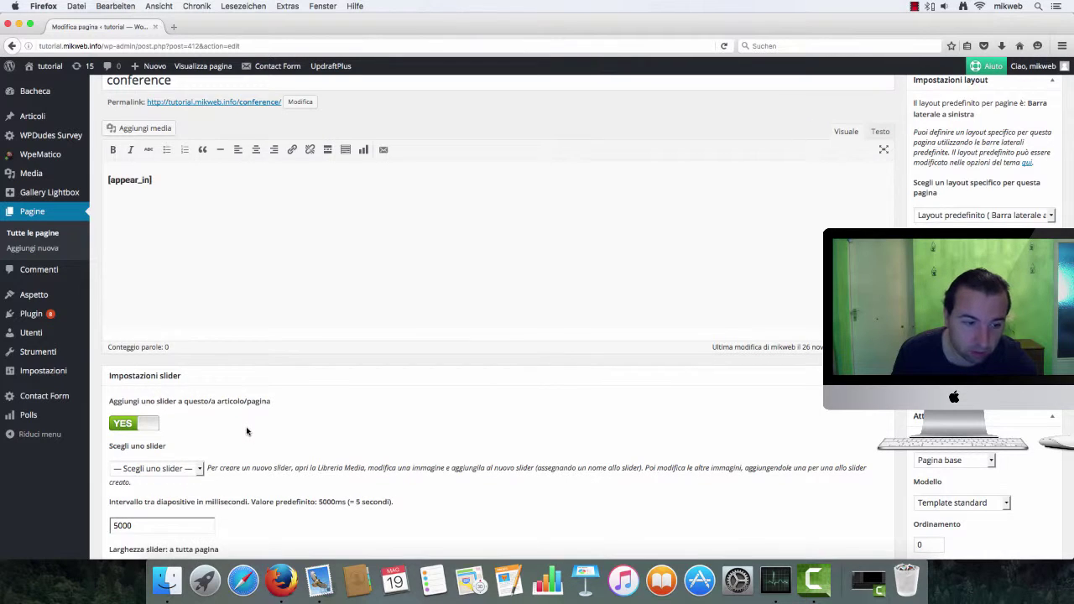
pyautogui.scroll(-1, 247, 431)
pyautogui.click(198, 424)
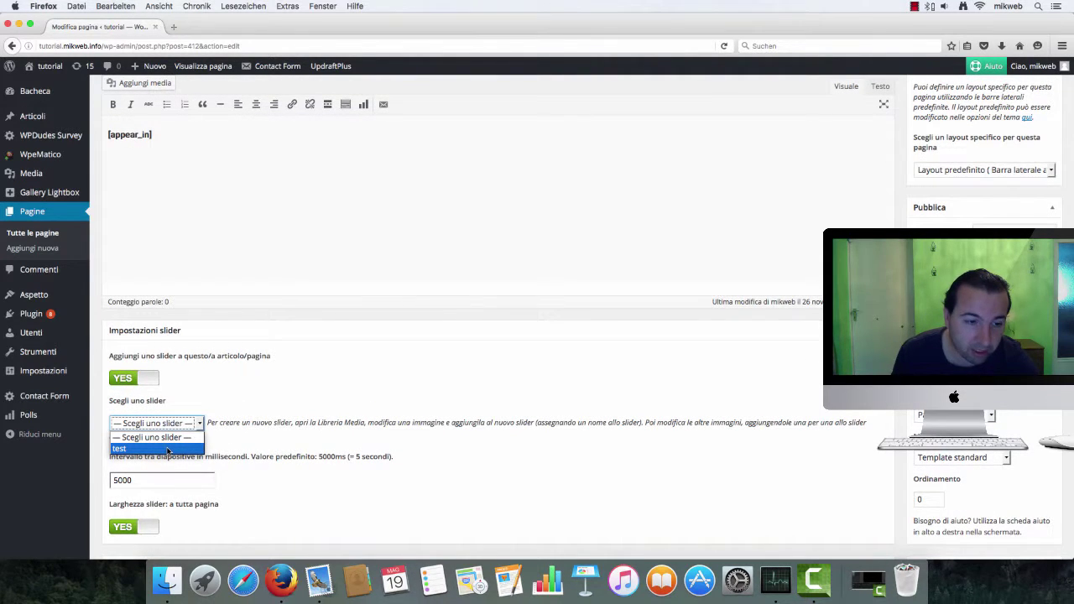
pyautogui.click(232, 408)
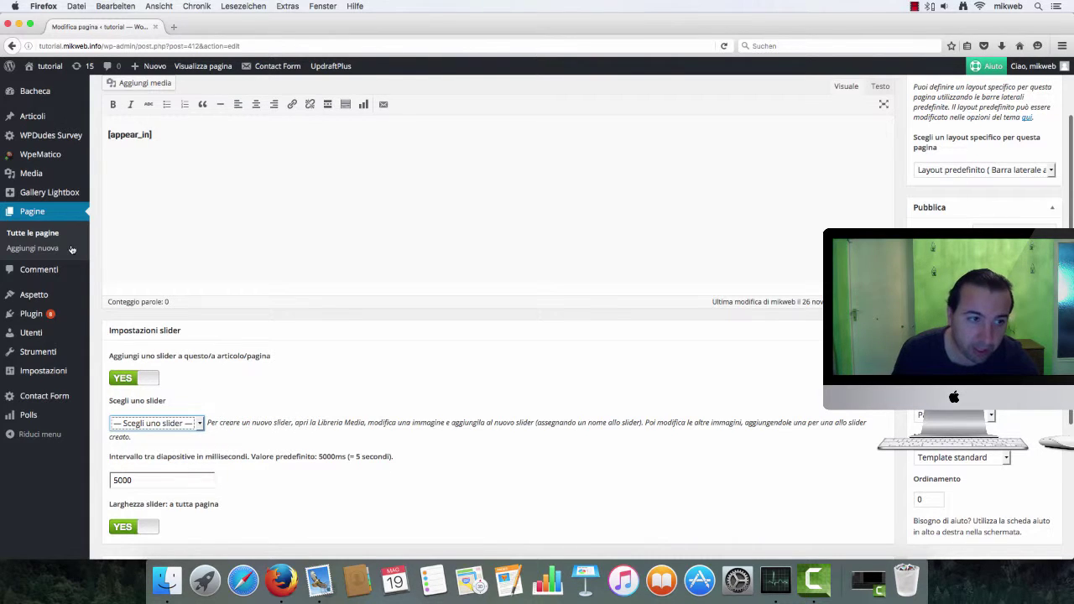
pyautogui.moveTo(38, 177)
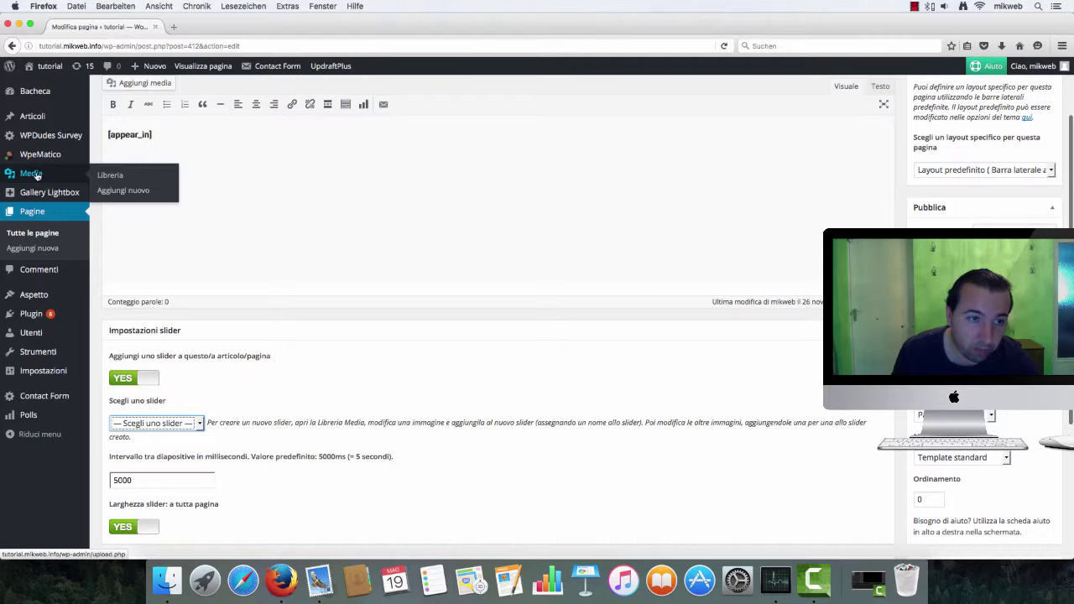
pyautogui.click(43, 176)
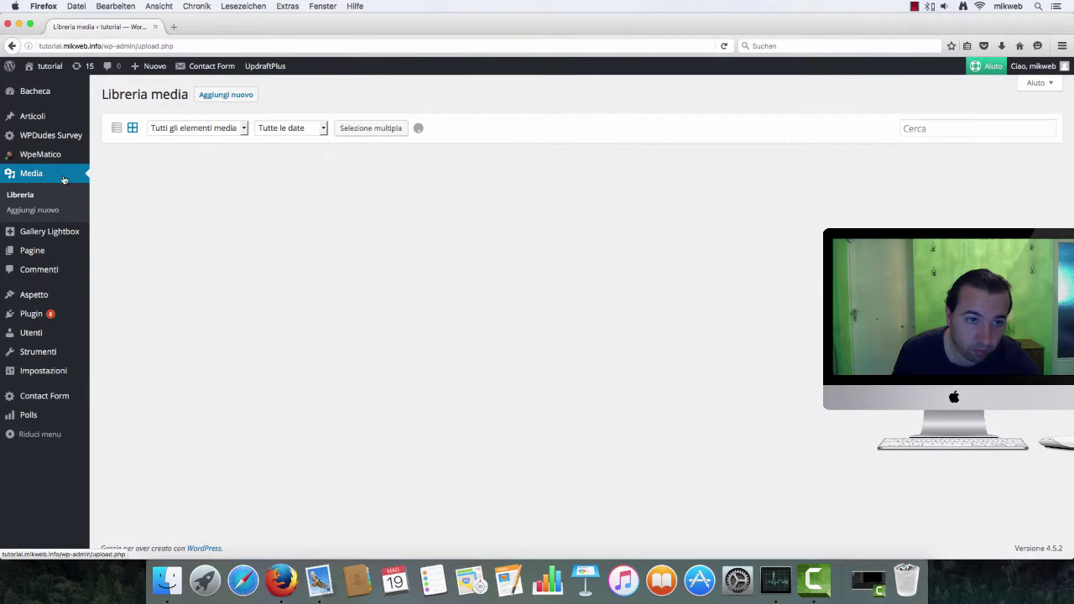
pyautogui.scroll(-3, 415, 245)
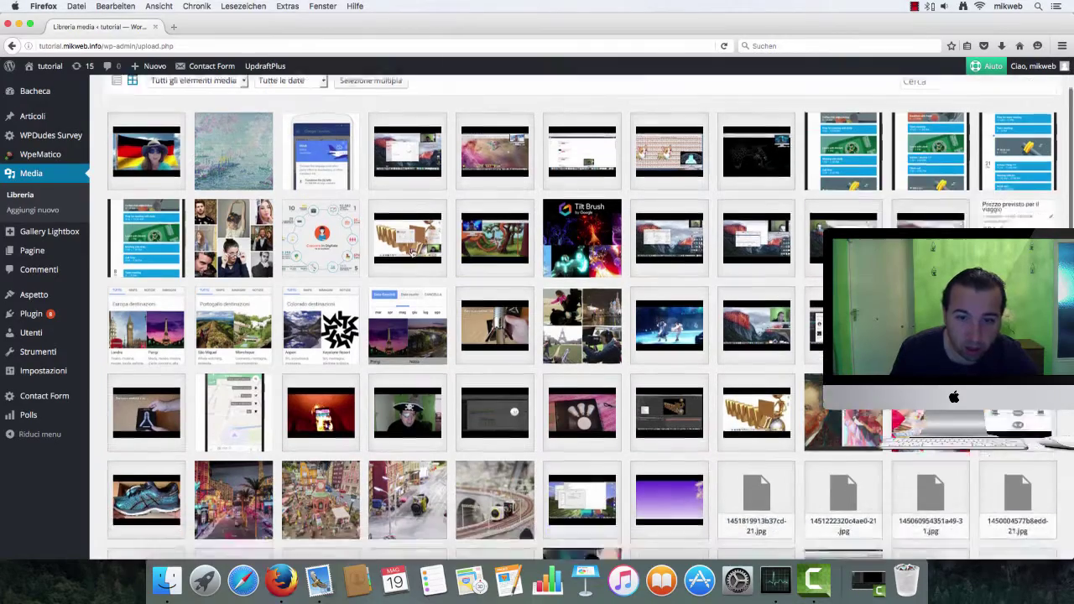
pyautogui.scroll(-3, 438, 264)
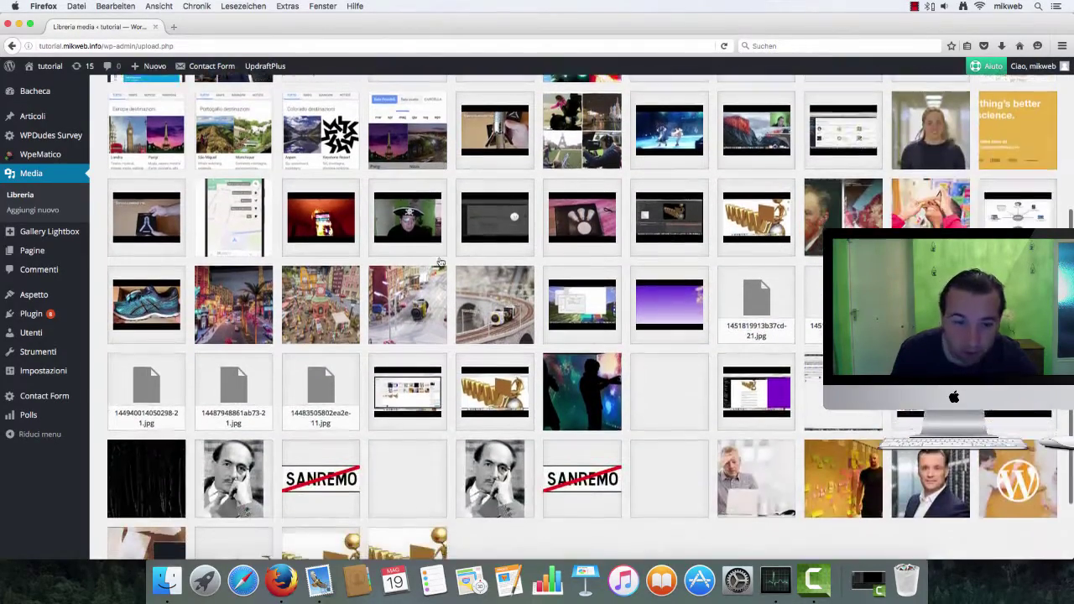
pyautogui.scroll(-1, 460, 393)
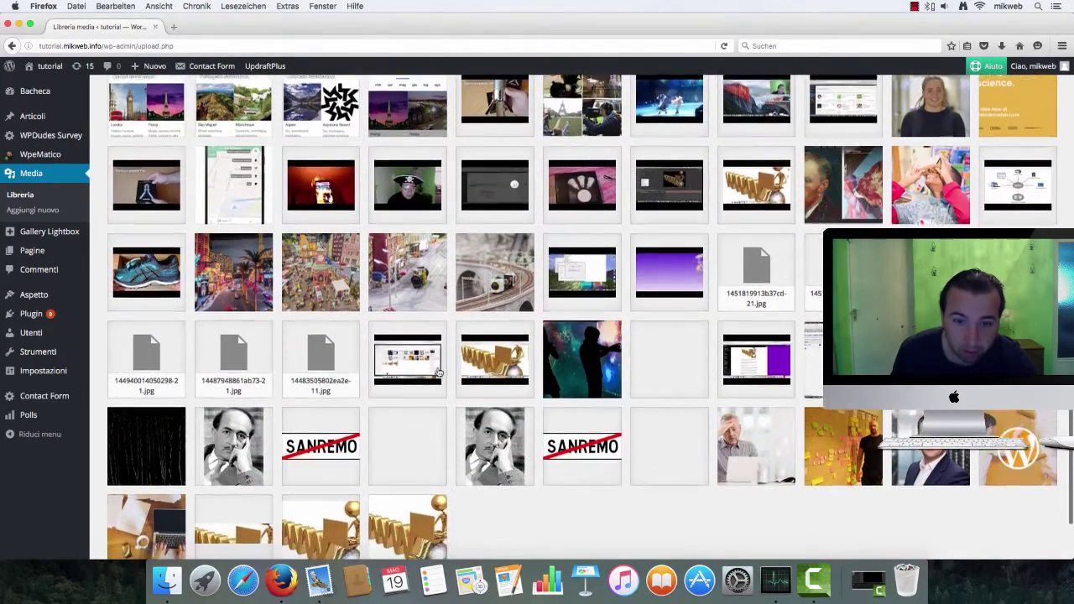
pyautogui.click(421, 361)
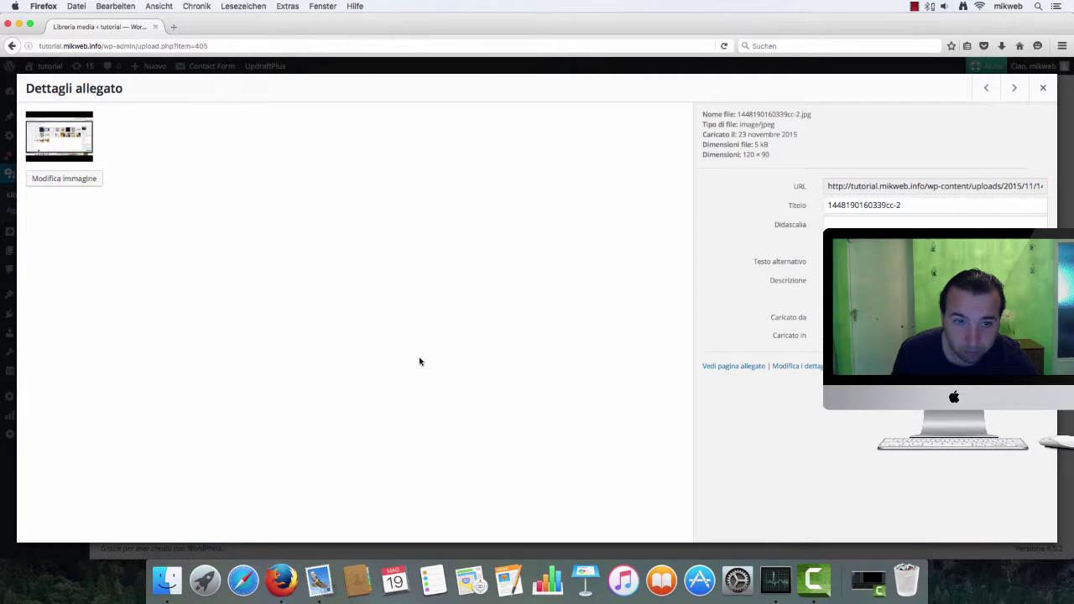
pyautogui.click(802, 370)
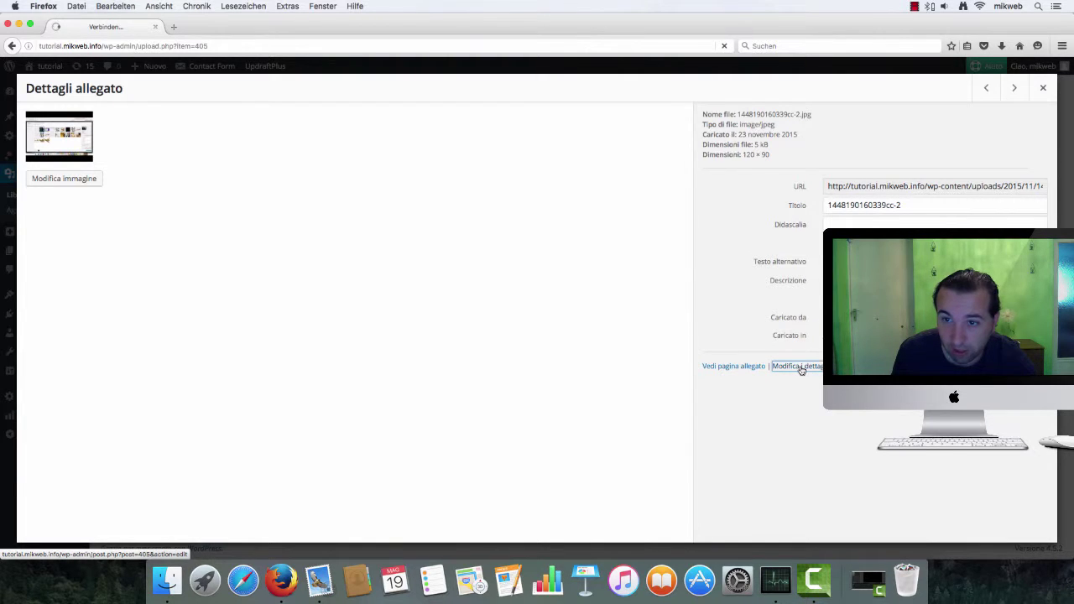
# Enable adding this image to a slider and set the slide's title text to "tutorial"
pyautogui.scroll(-1, 516, 387)
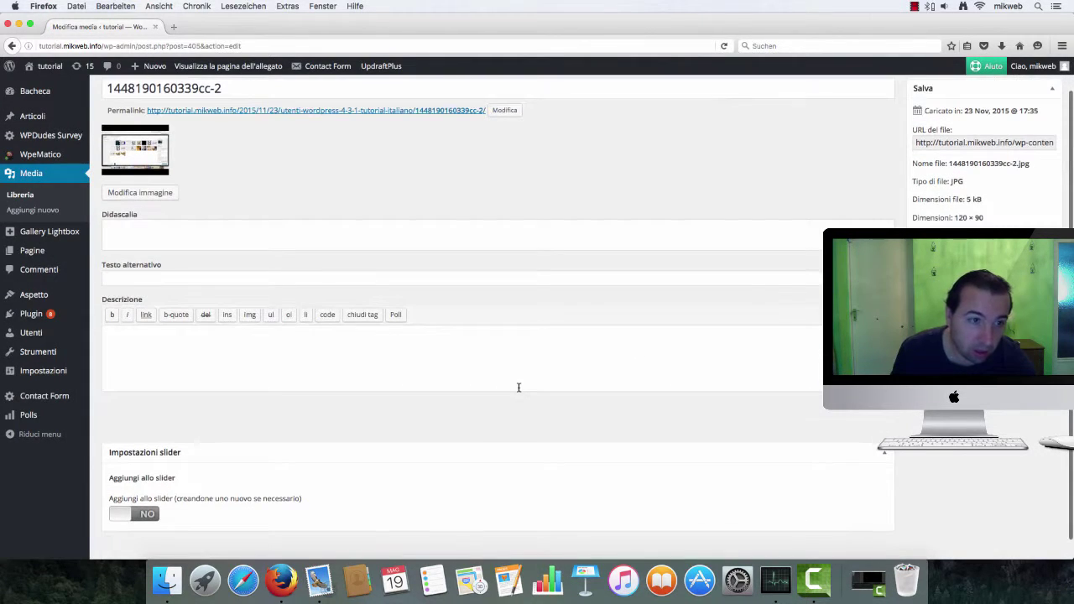
pyautogui.scroll(-1, 272, 278)
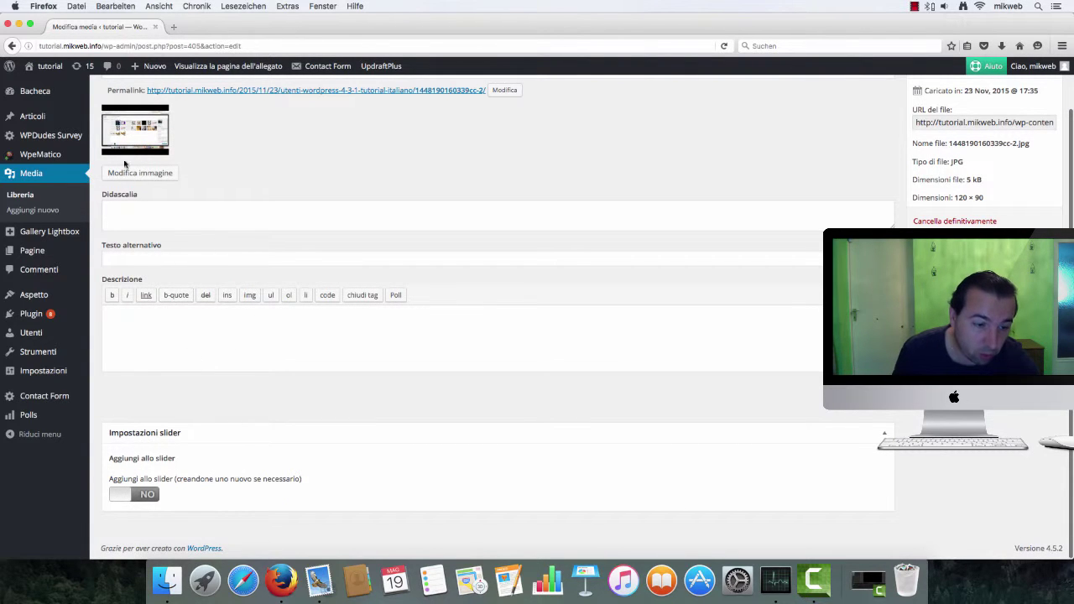
pyautogui.click(125, 496)
pyautogui.scroll(-1, 198, 495)
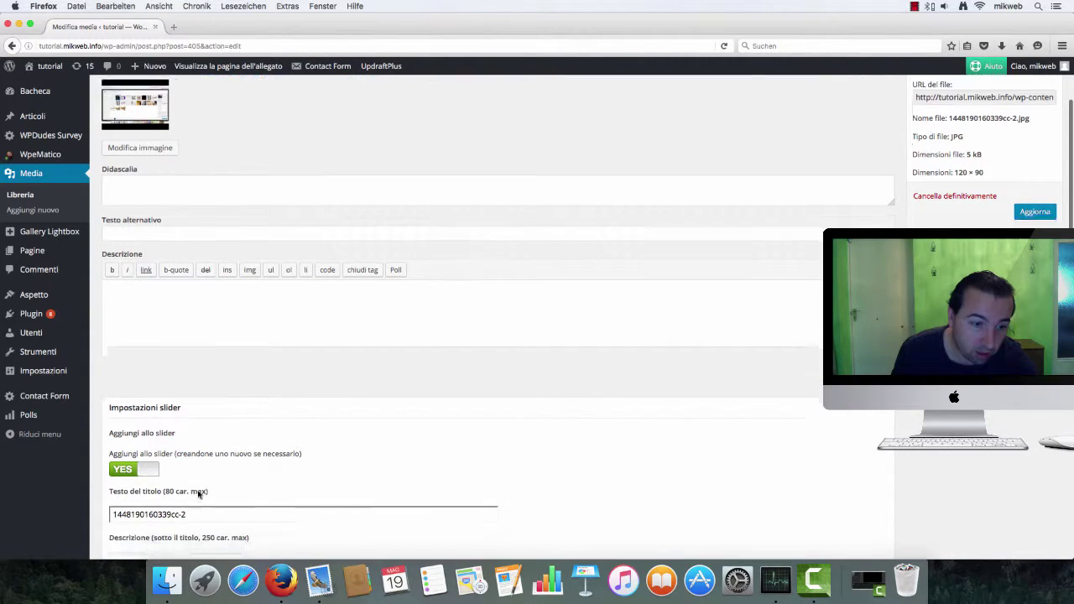
pyautogui.scroll(-5, 199, 491)
pyautogui.moveTo(191, 384); pyautogui.dragTo(75, 387)
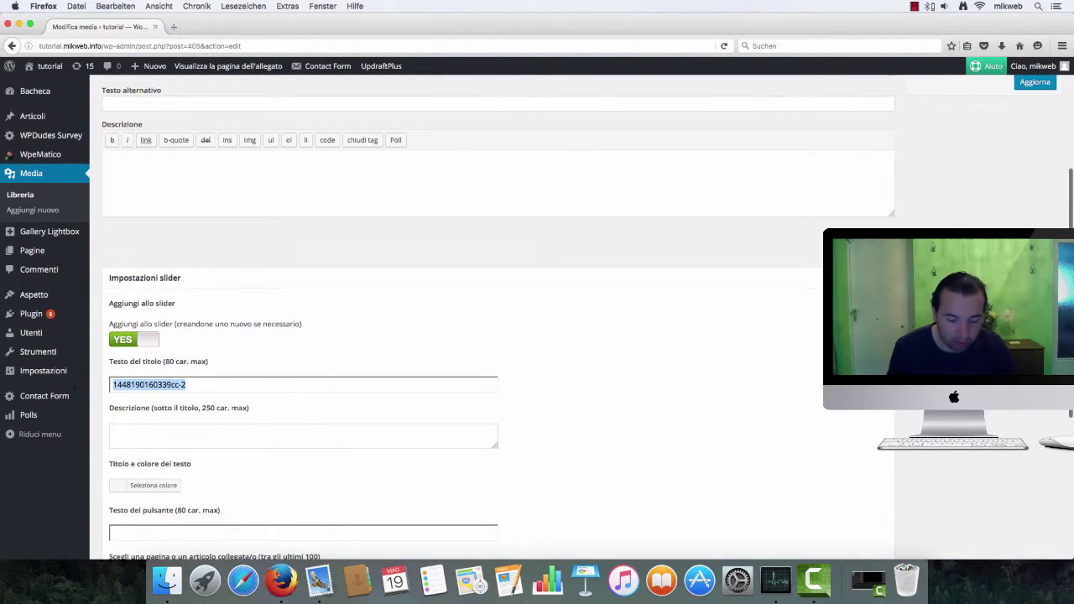
pyautogui.write('tutorial')
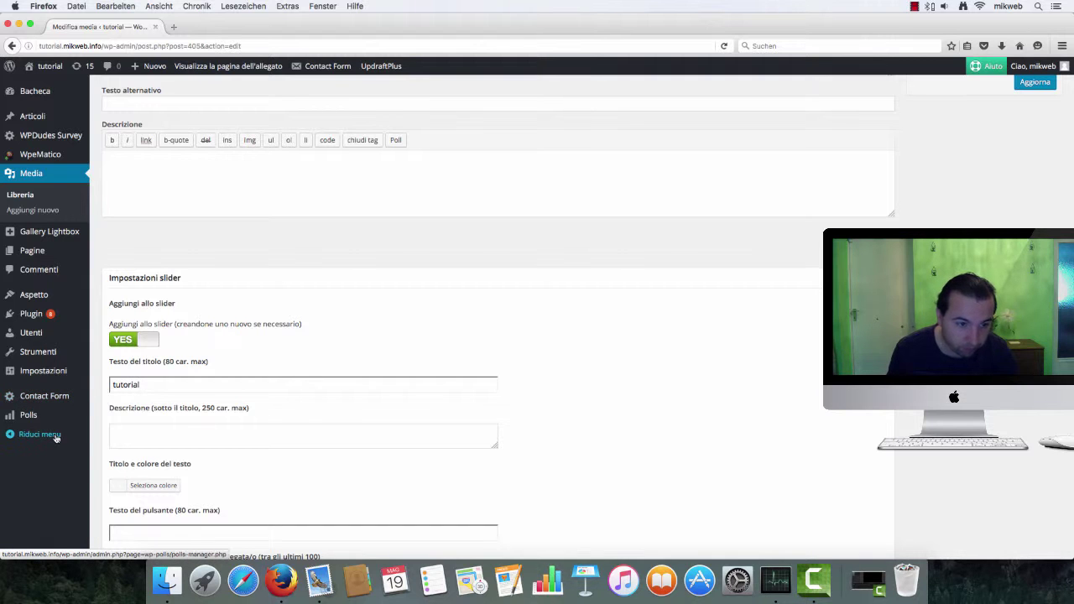
# Link the slide to the post "Seiten die die welt nicht braucht#10 space gun"
pyautogui.scroll(-2, 172, 474)
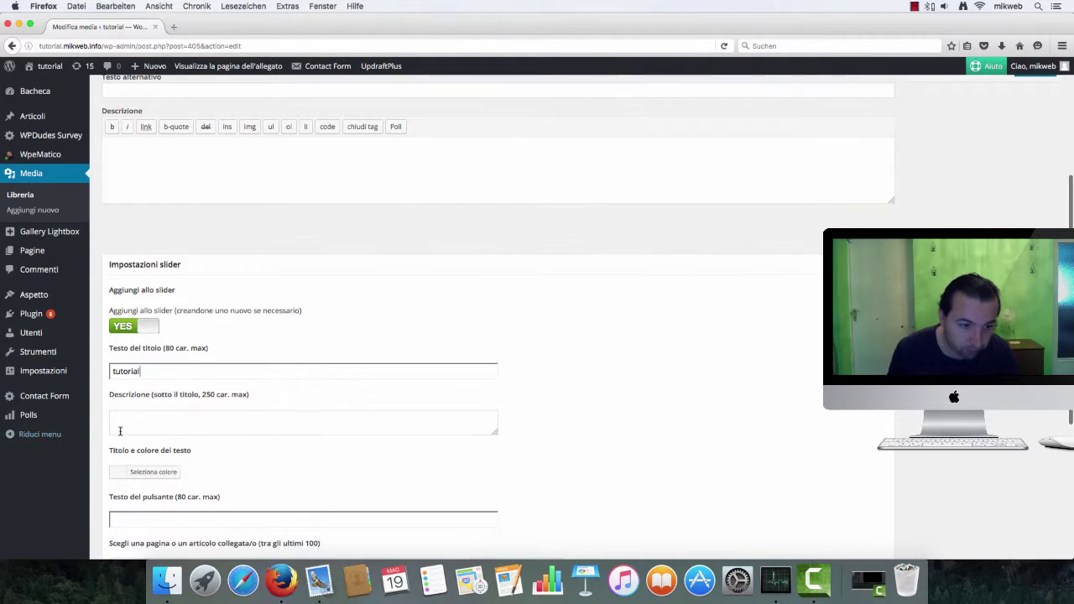
pyautogui.scroll(-2, 201, 435)
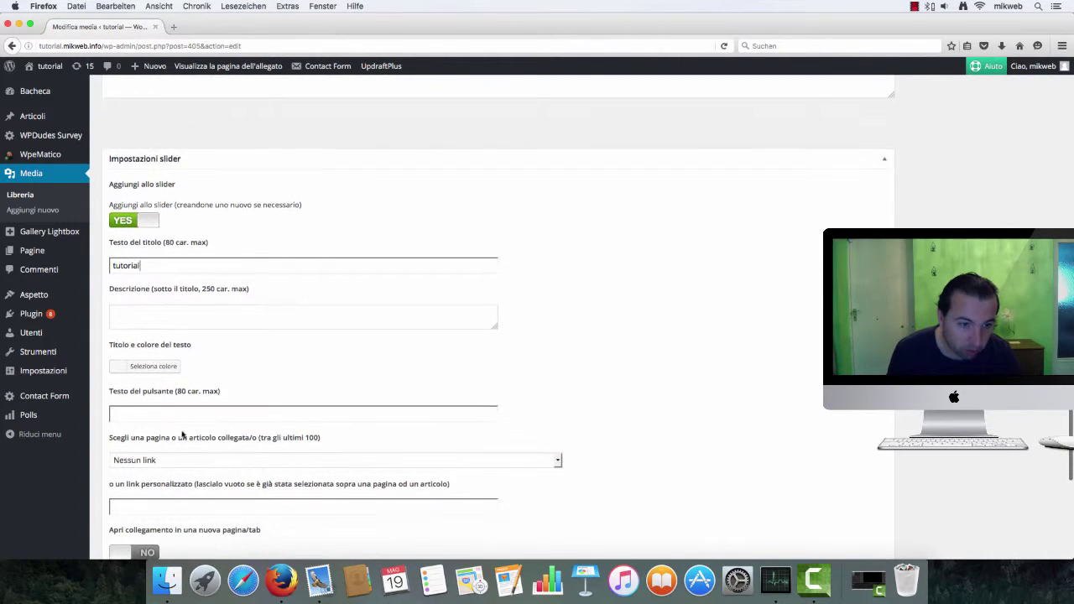
pyautogui.scroll(-3, 252, 435)
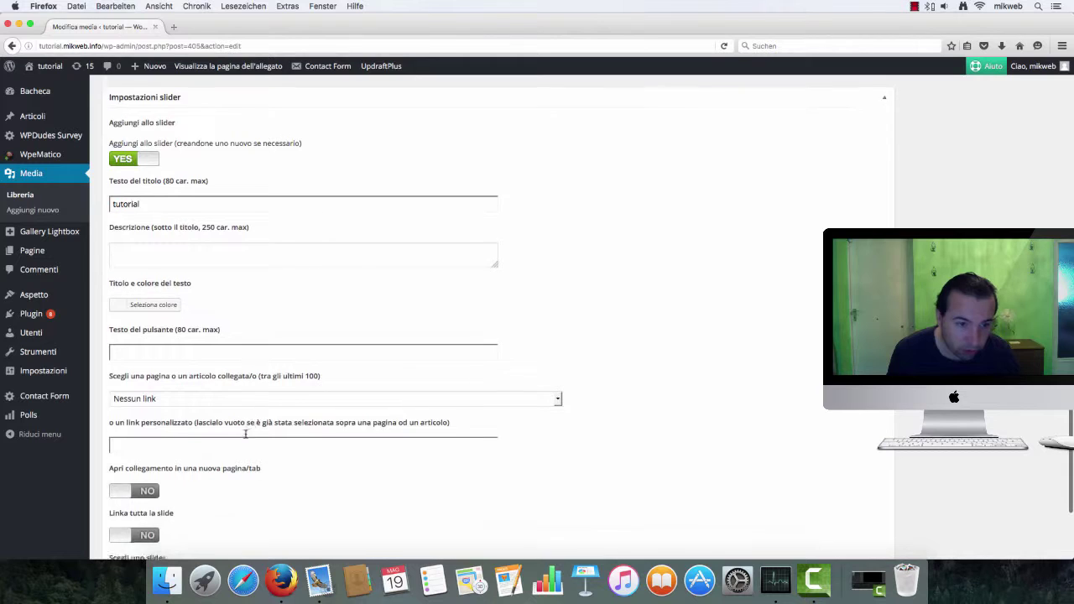
pyautogui.click(386, 383)
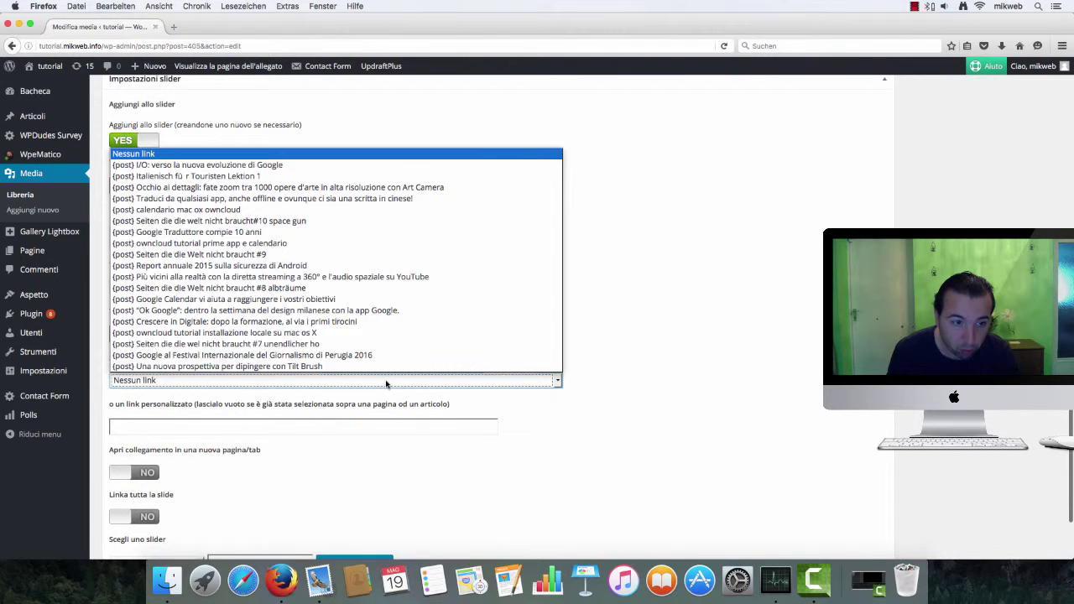
pyautogui.click(534, 411)
pyautogui.click(557, 382)
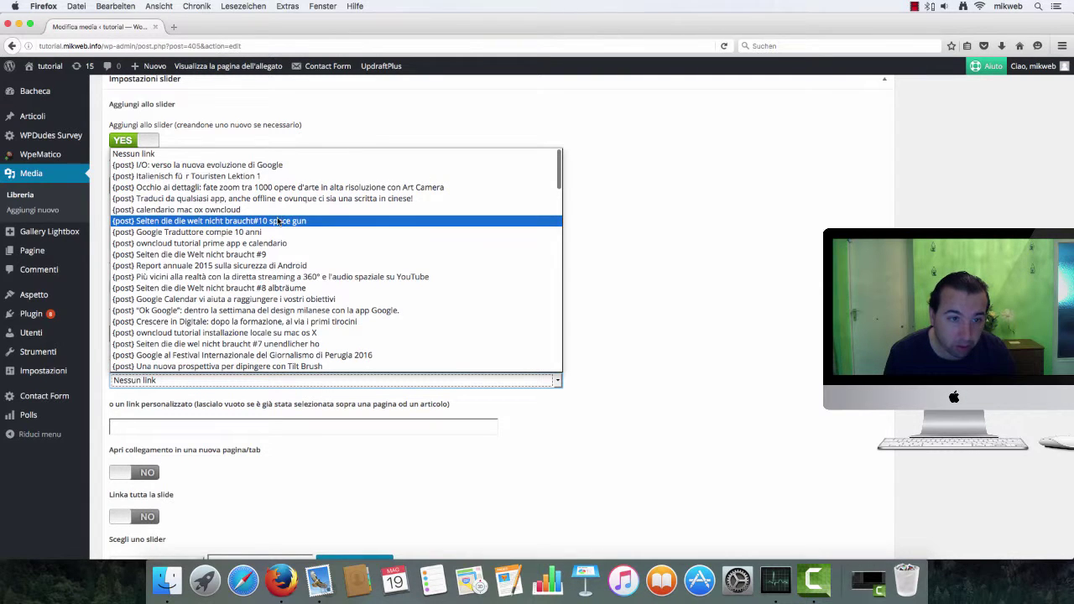
pyautogui.click(278, 220)
# Create a new slider named "tutorial" for this image and check its slide list
pyautogui.scroll(-4, 378, 397)
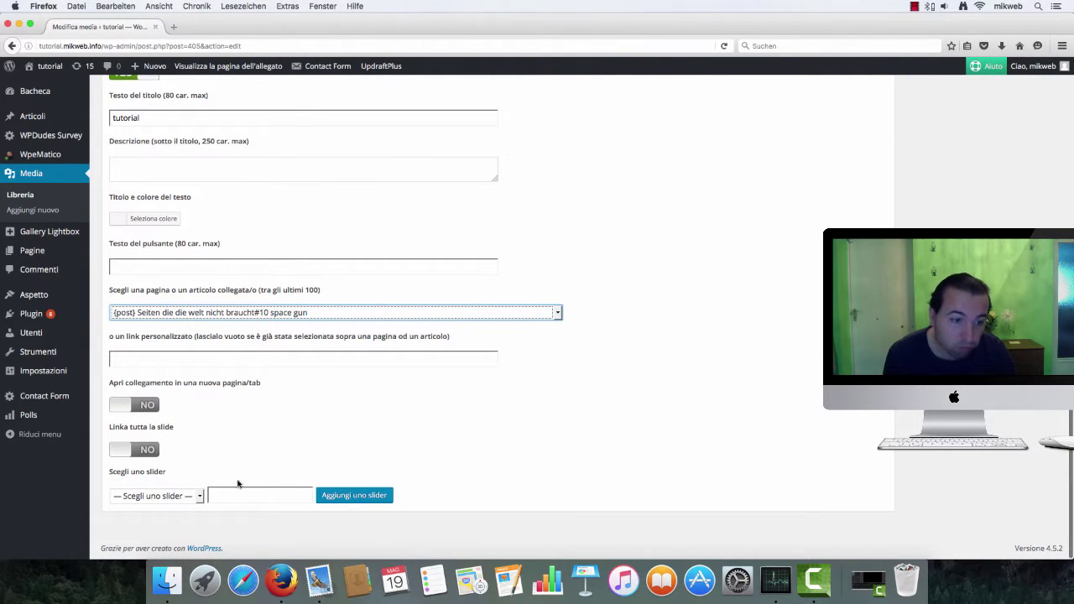
pyautogui.click(199, 496)
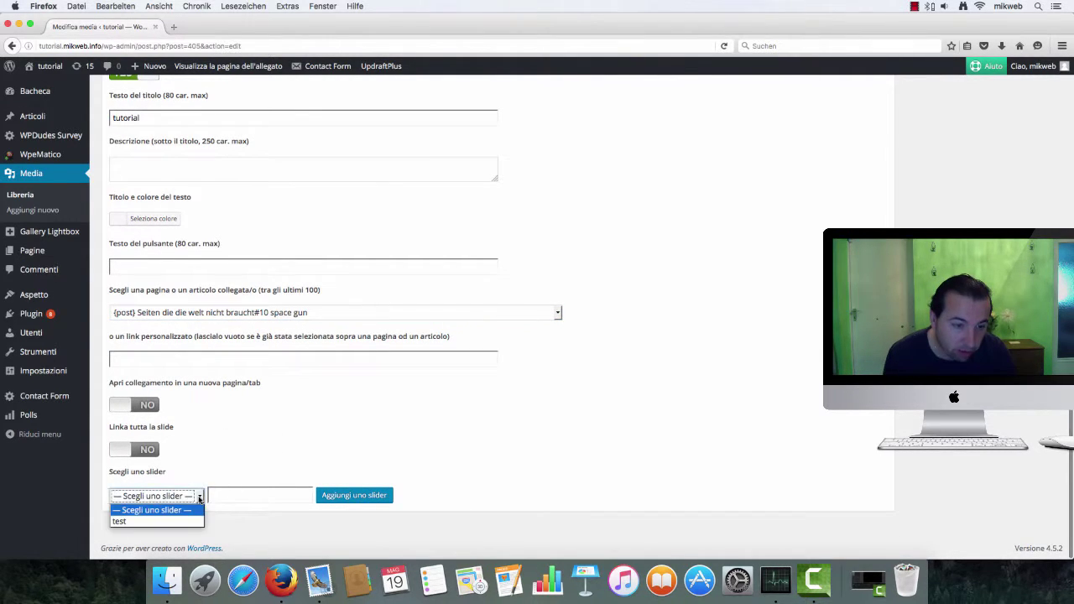
pyautogui.click(197, 498)
pyautogui.click(272, 496)
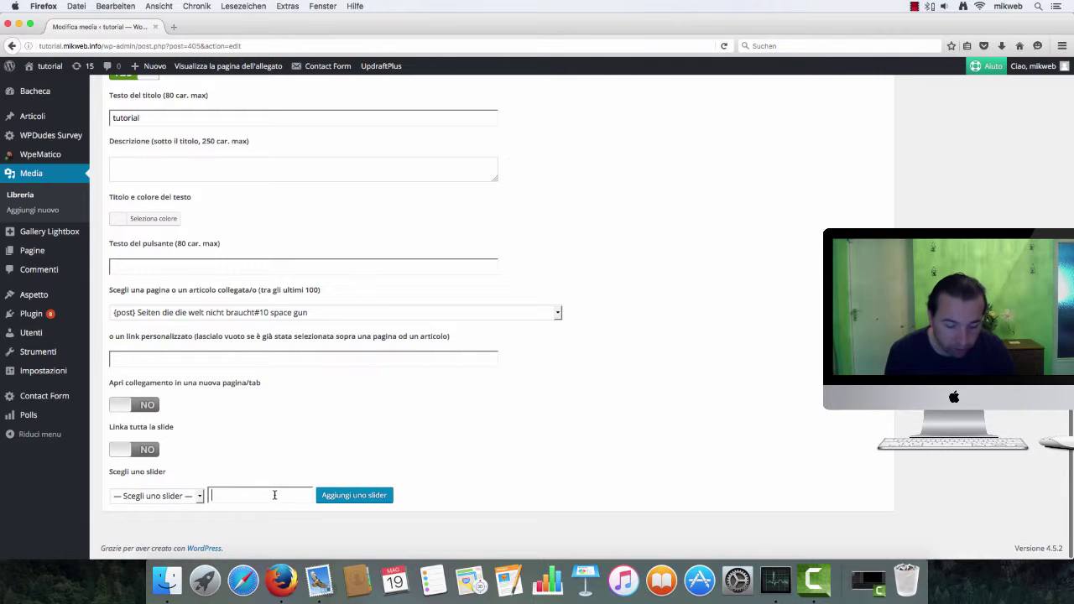
pyautogui.write('tutorial')
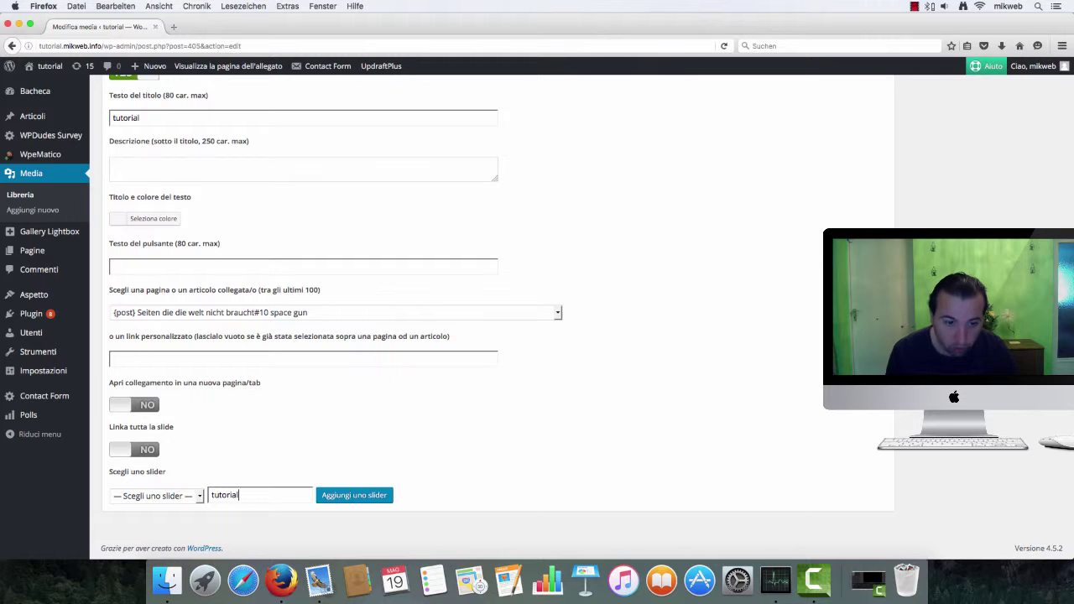
pyautogui.click(356, 501)
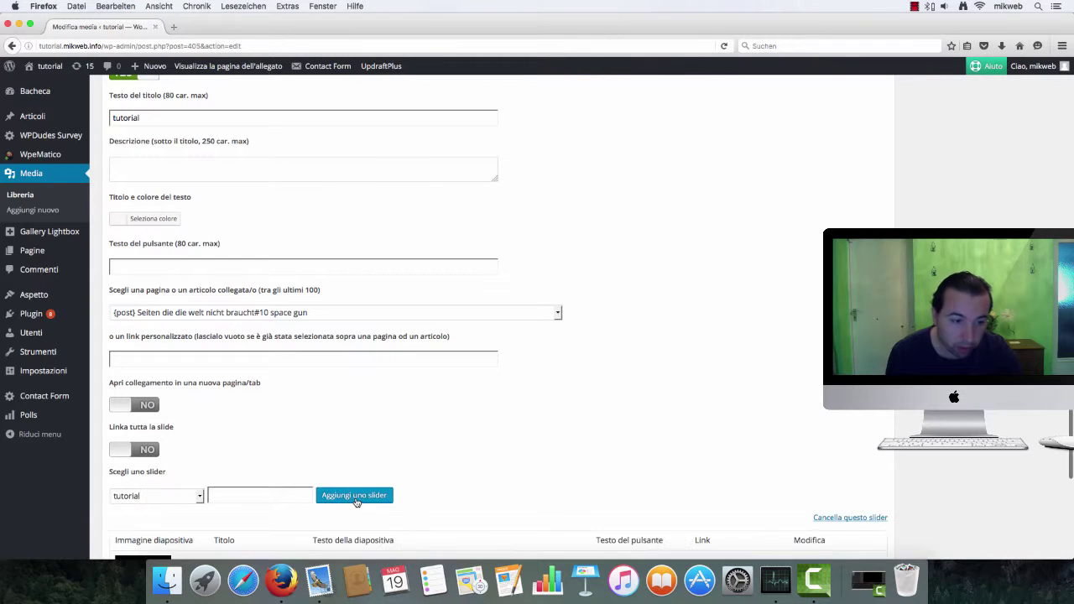
pyautogui.scroll(-3, 414, 482)
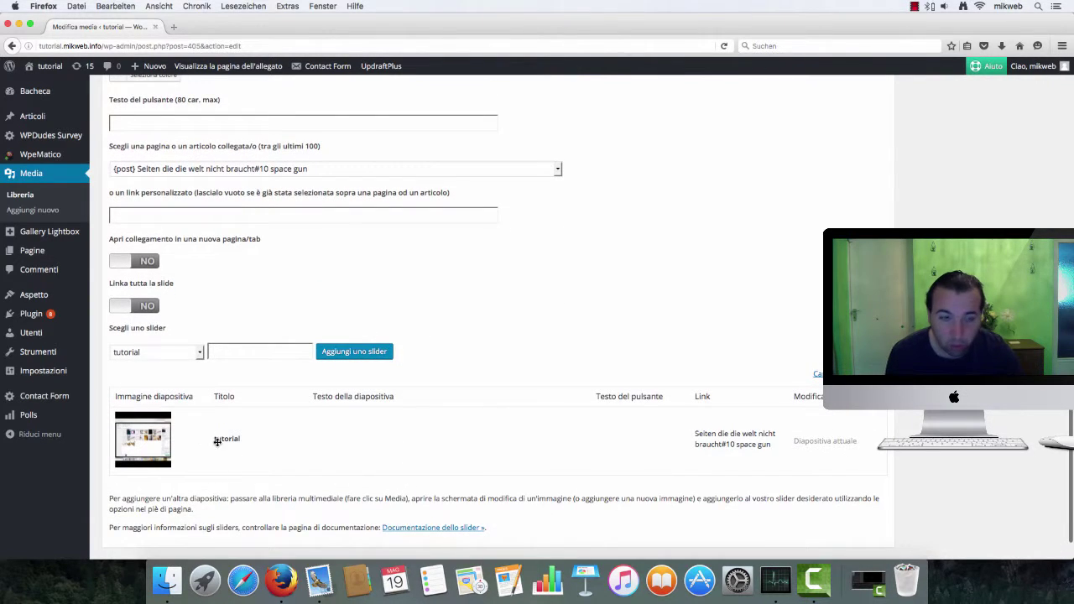
pyautogui.scroll(6, 332, 446)
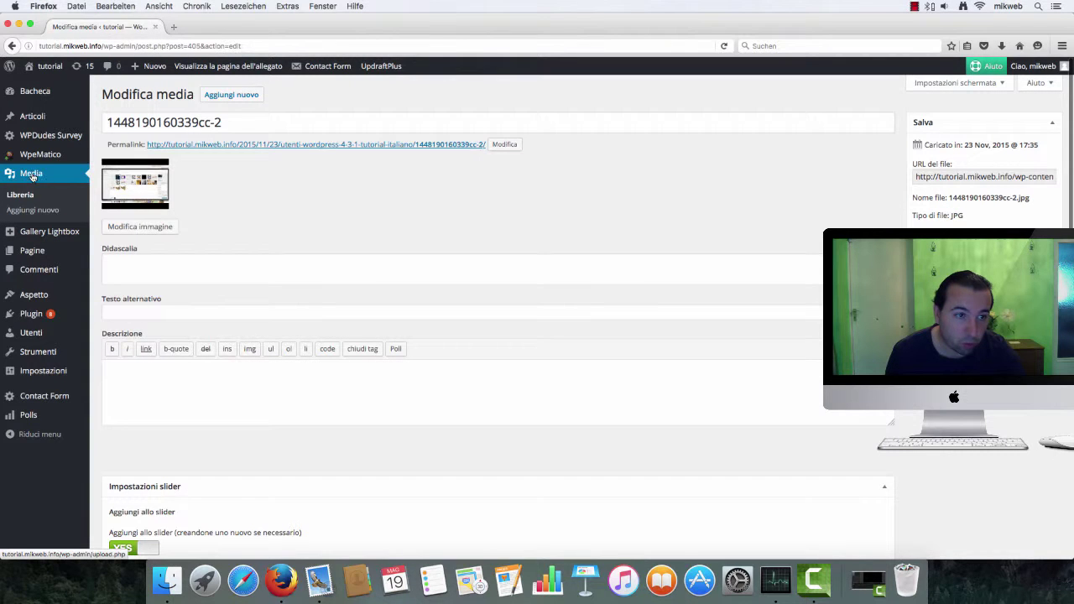
pyautogui.click(31, 174)
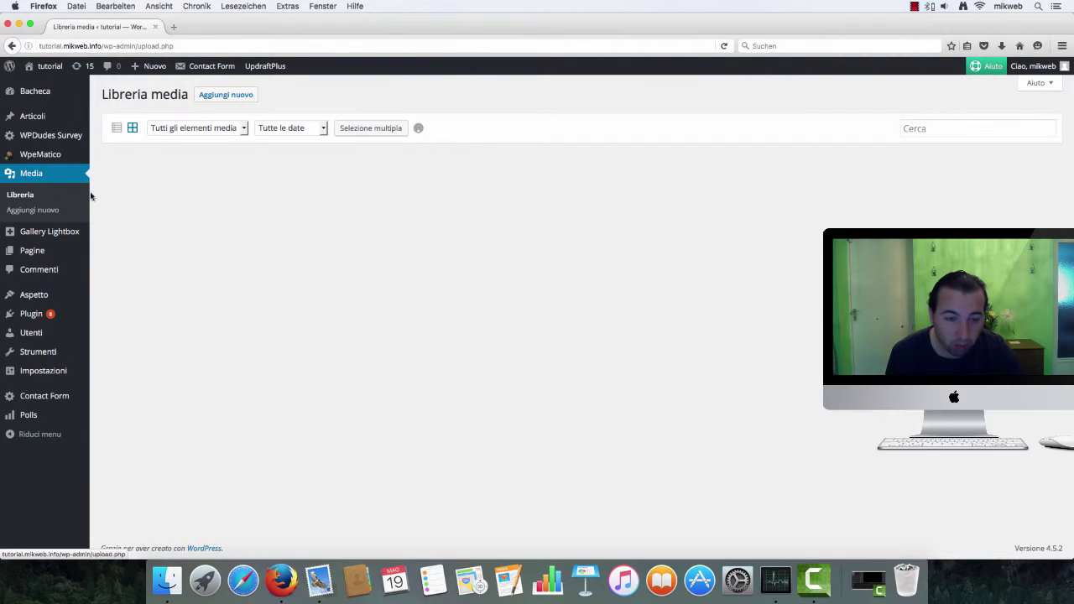
pyautogui.scroll(-2, 529, 317)
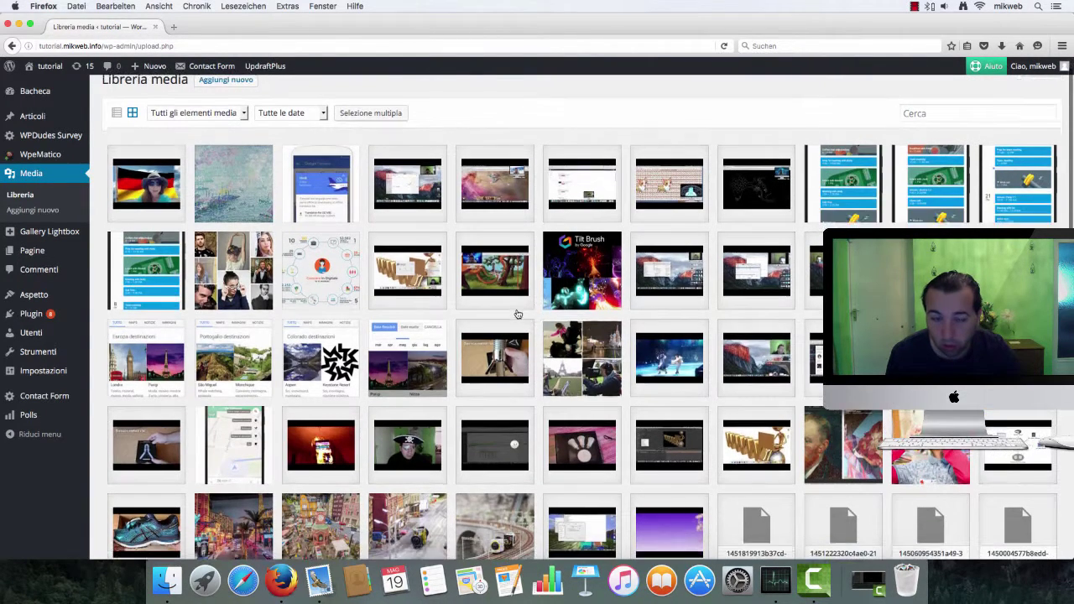
pyautogui.click(497, 257)
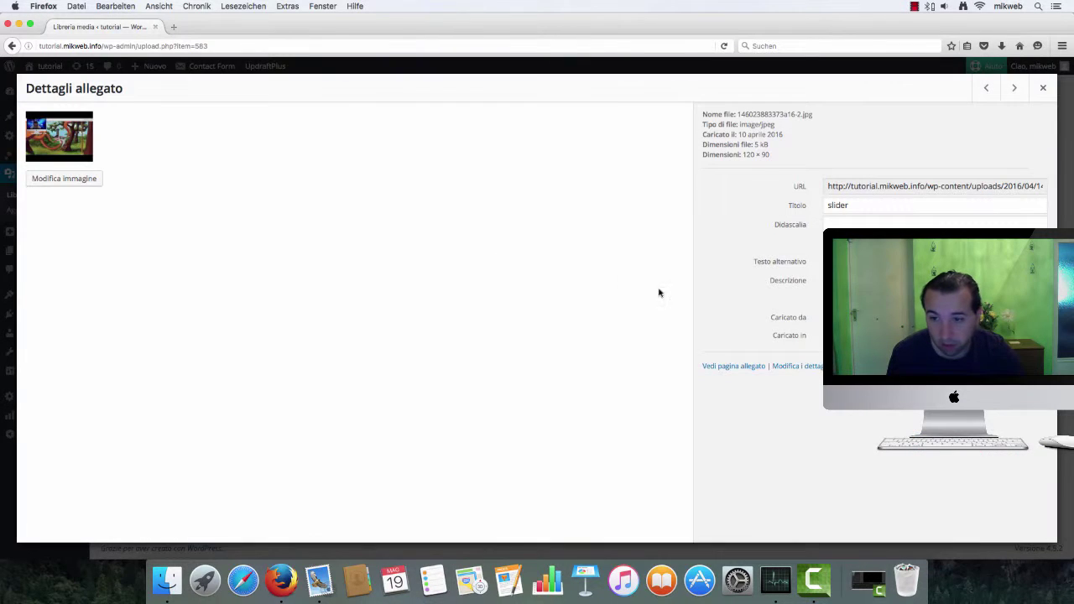
pyautogui.click(784, 366)
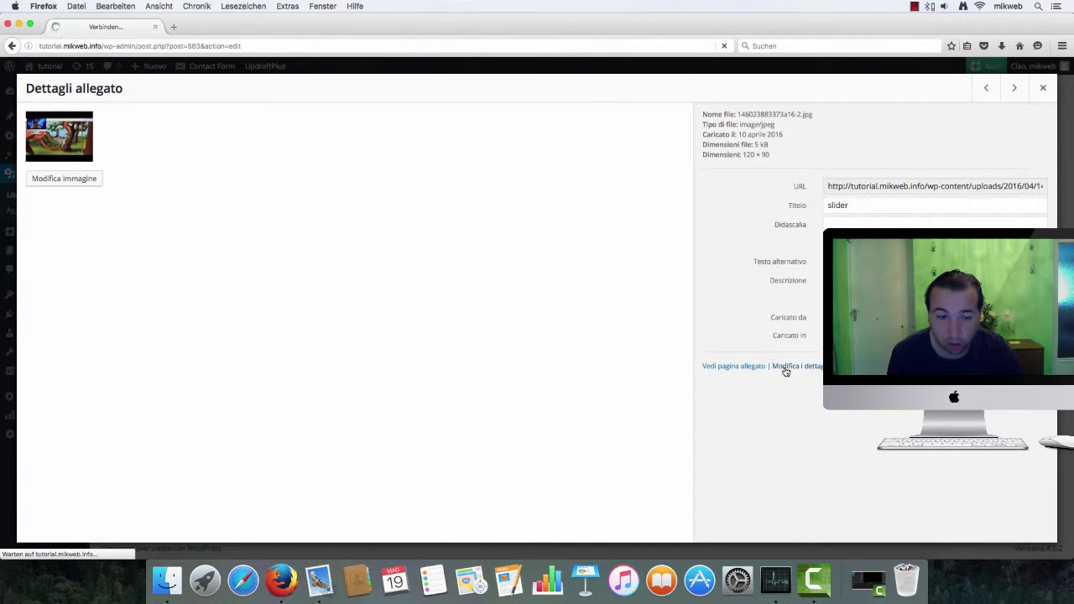
# Enable adding this second image to a slider and replace its slide title text with "tutorial 2"
pyautogui.scroll(-2, 451, 364)
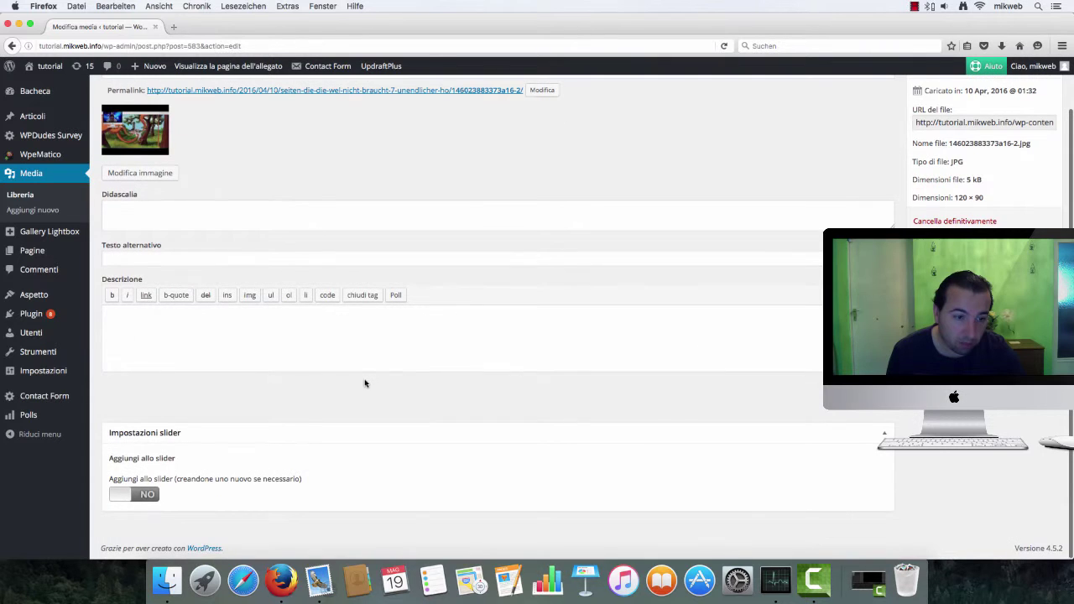
pyautogui.click(117, 495)
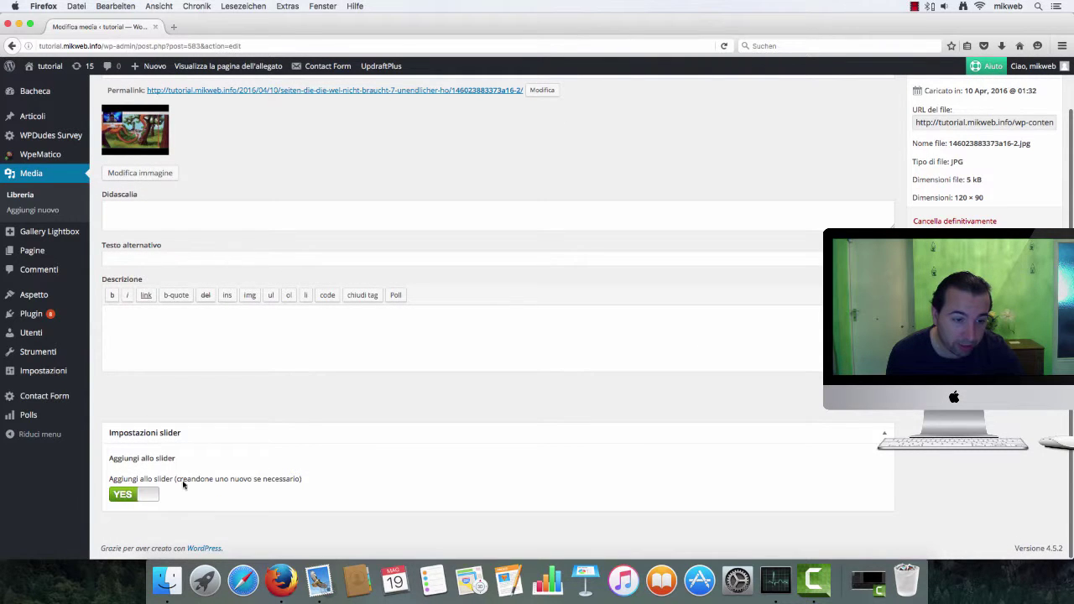
pyautogui.scroll(-5, 193, 474)
pyautogui.scroll(-3, 175, 412)
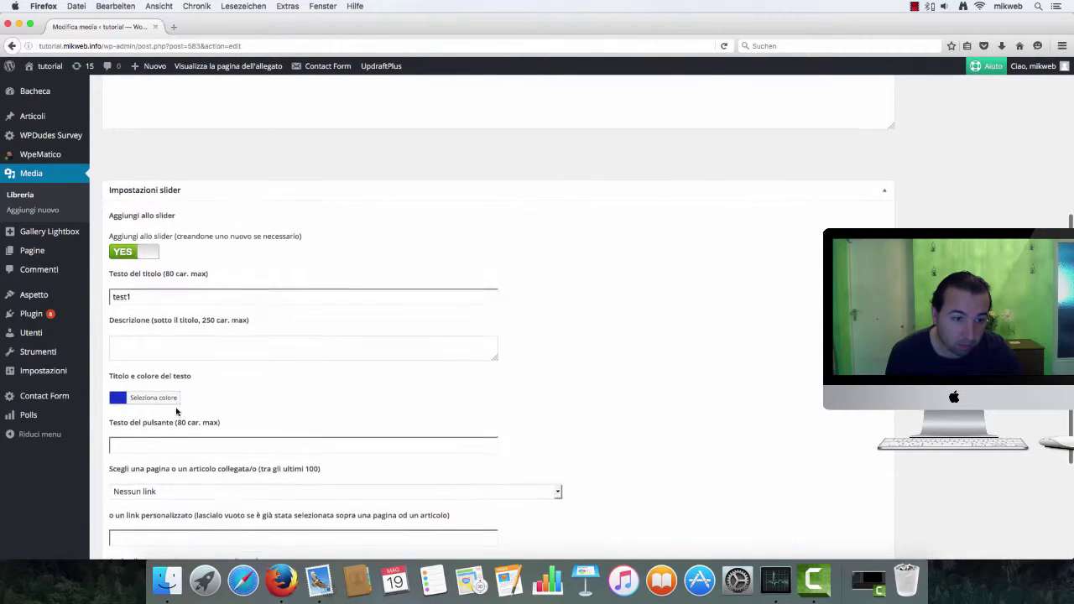
pyautogui.scroll(2, 176, 412)
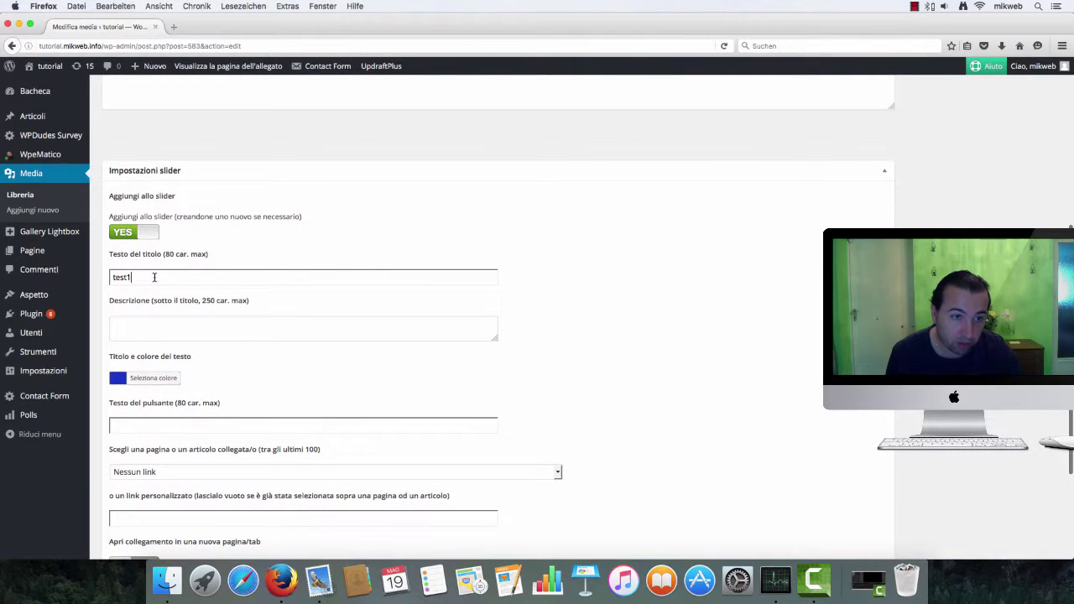
pyautogui.moveTo(154, 277); pyautogui.dragTo(96, 278)
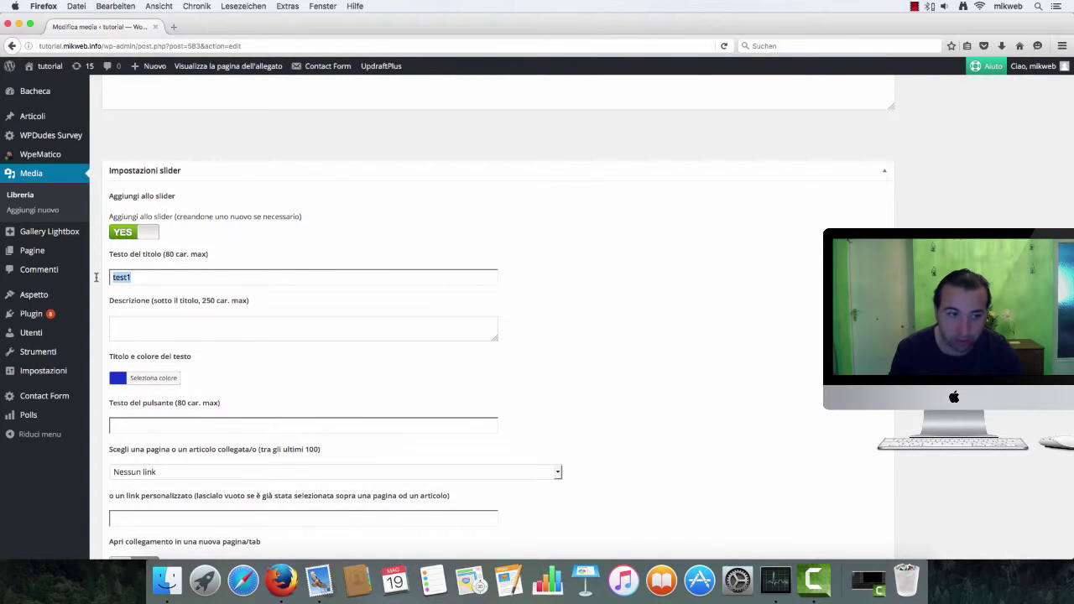
pyautogui.press('BackSpace')
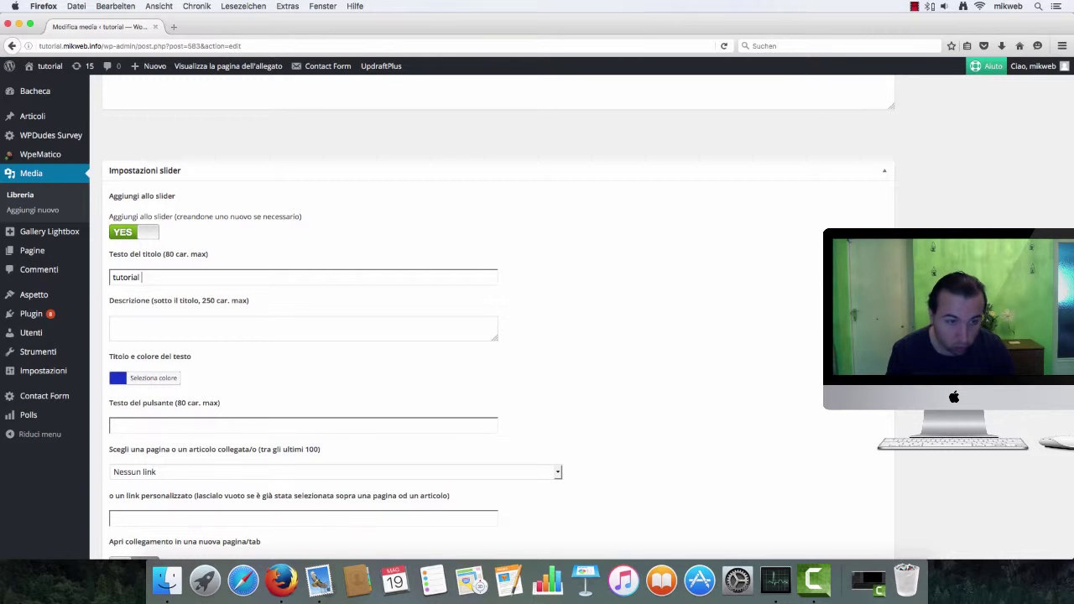
# Link the second slide to the post "calendario mac ox owncloud"
pyautogui.scroll(-3, 201, 337)
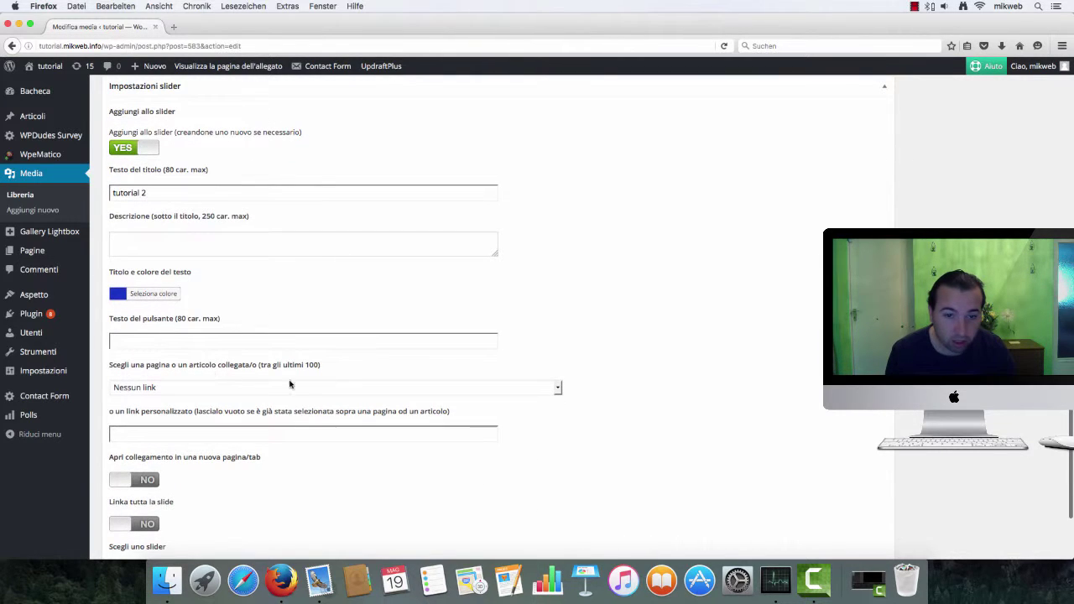
pyautogui.click(407, 388)
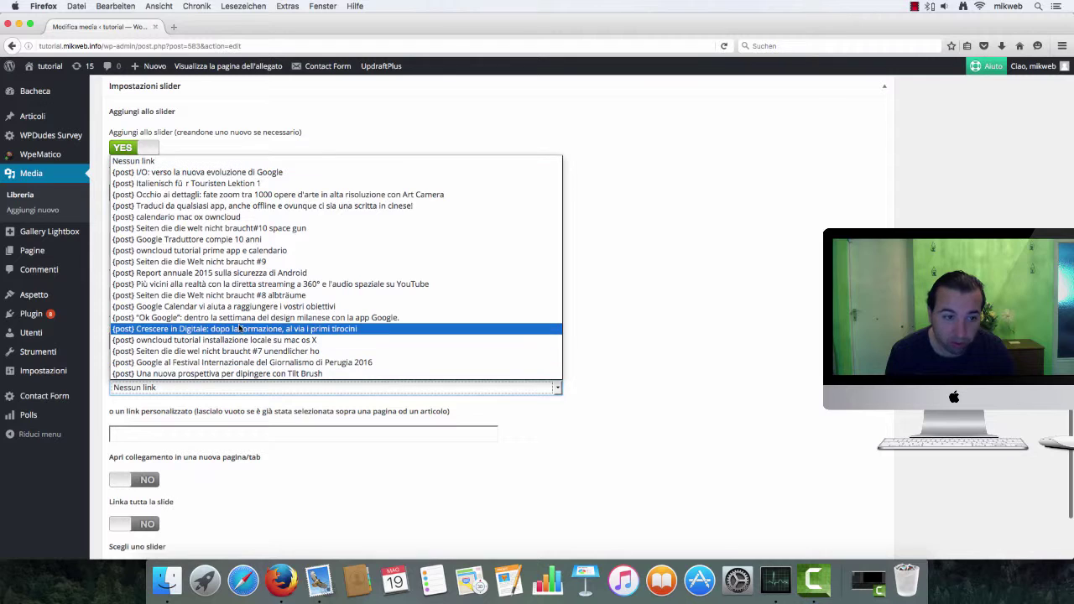
pyautogui.click(224, 218)
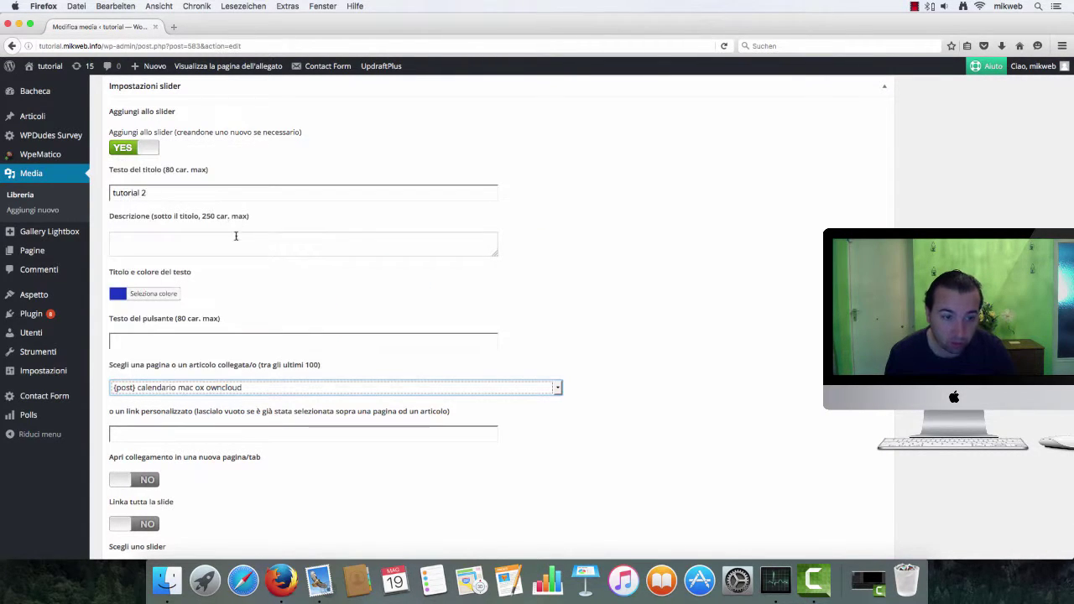
# Assign the second image to the "tutorial" slider, review the slider's slides and update the media file
pyautogui.scroll(-3, 256, 408)
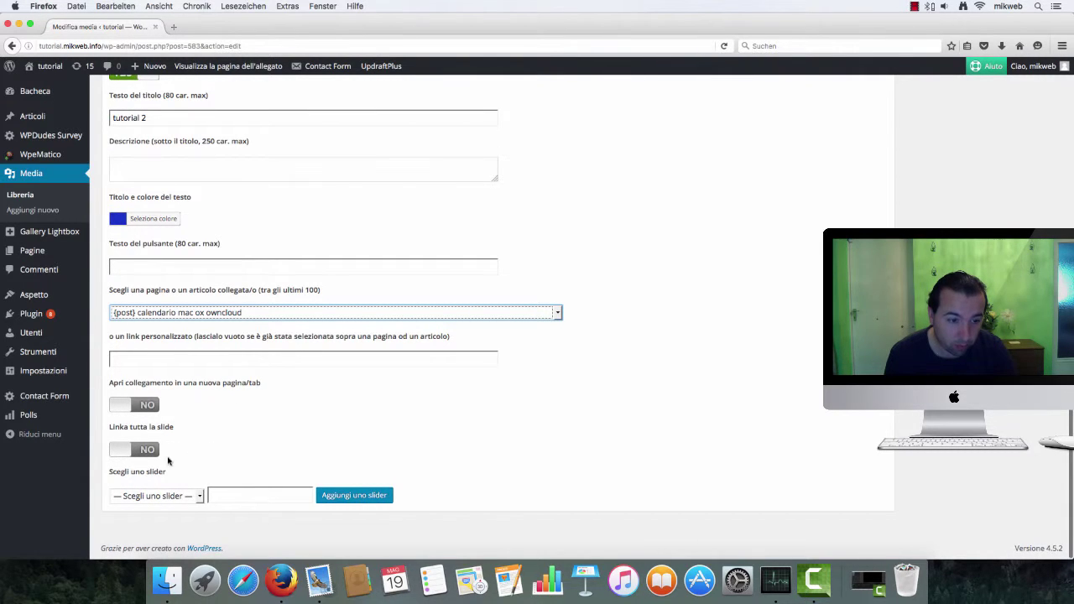
pyautogui.click(199, 497)
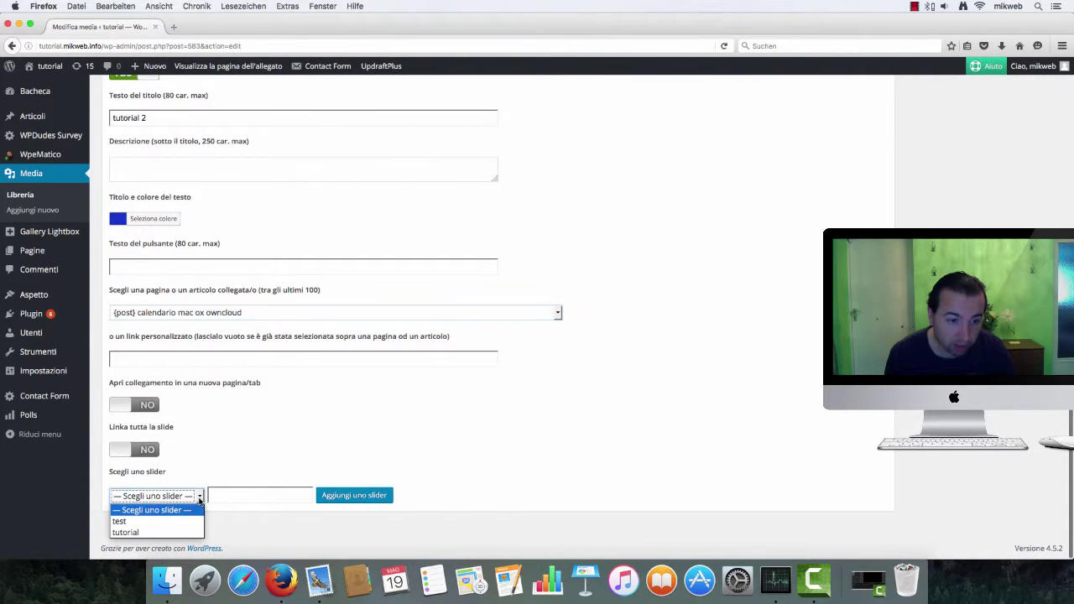
pyautogui.click(155, 533)
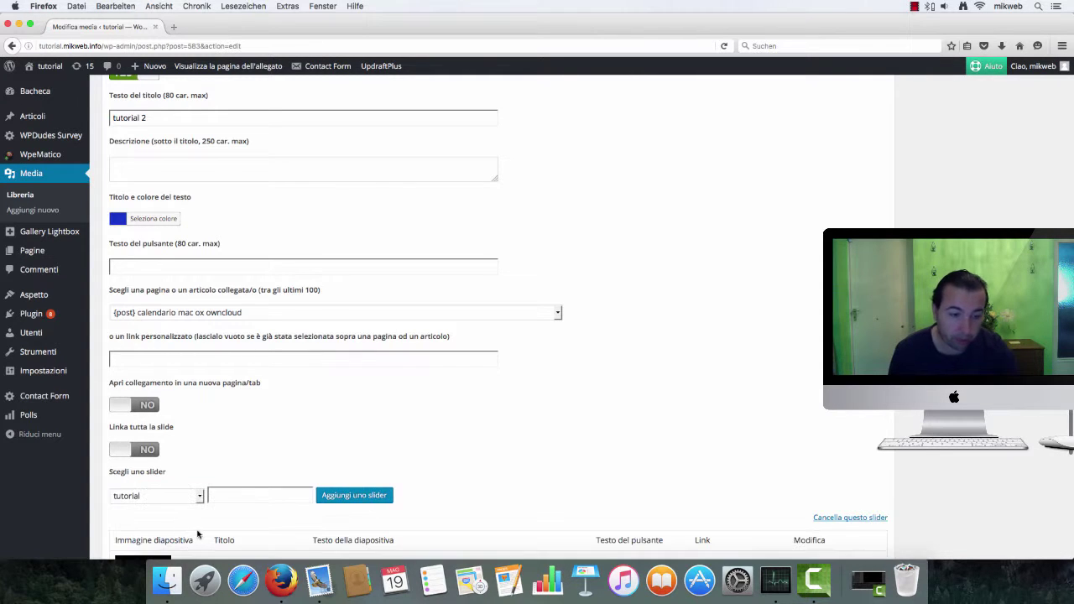
pyautogui.scroll(-5, 210, 527)
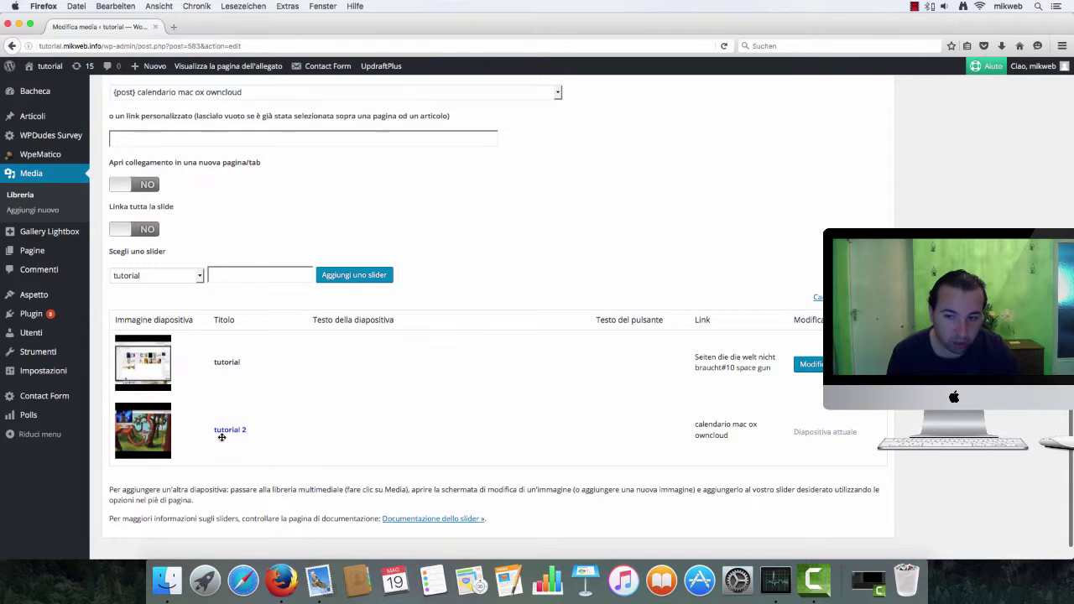
pyautogui.scroll(-1, 331, 453)
pyautogui.scroll(10, 336, 457)
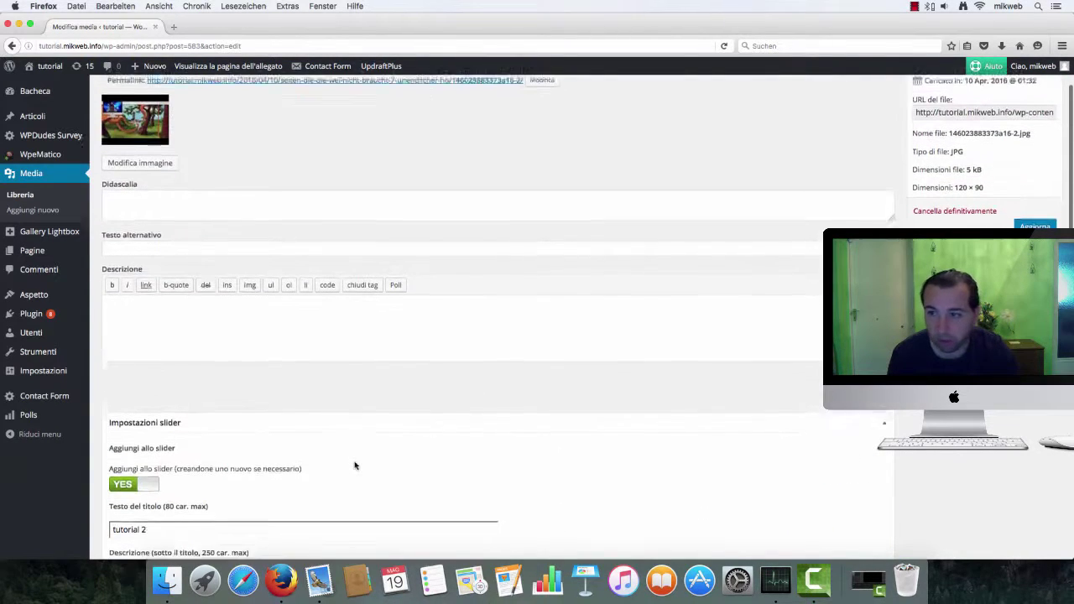
pyautogui.press('Return')
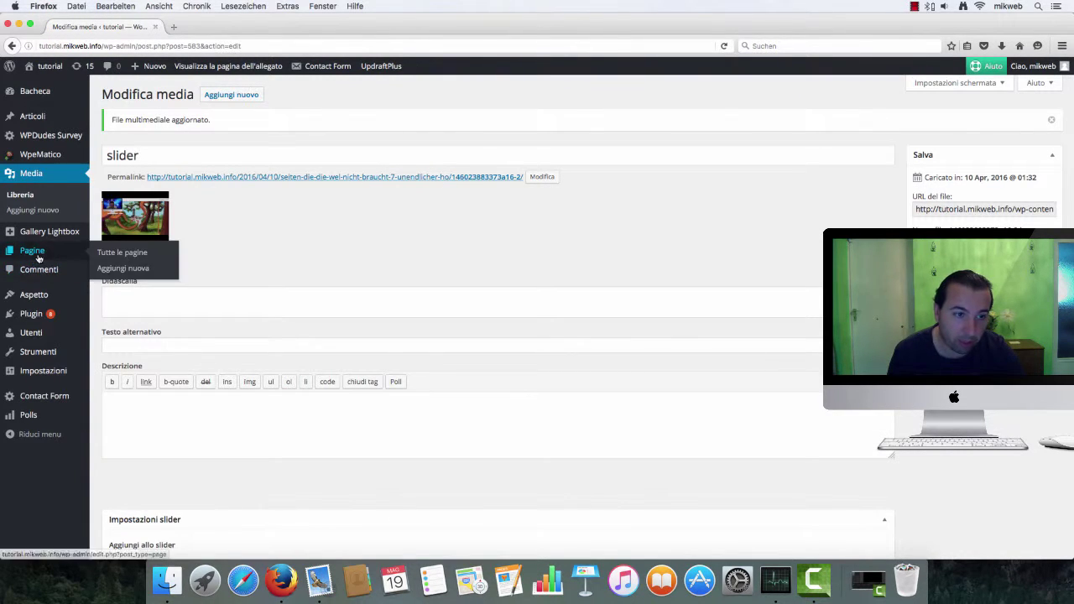
# Open the "conference" page for editing and go to its slider settings
pyautogui.click(34, 250)
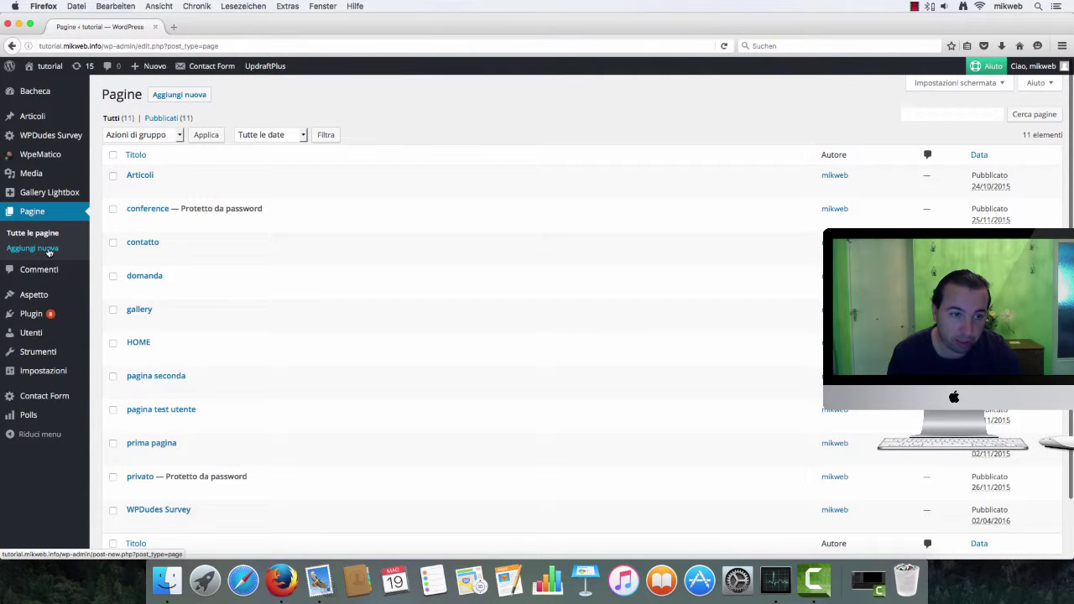
pyautogui.moveTo(176, 208)
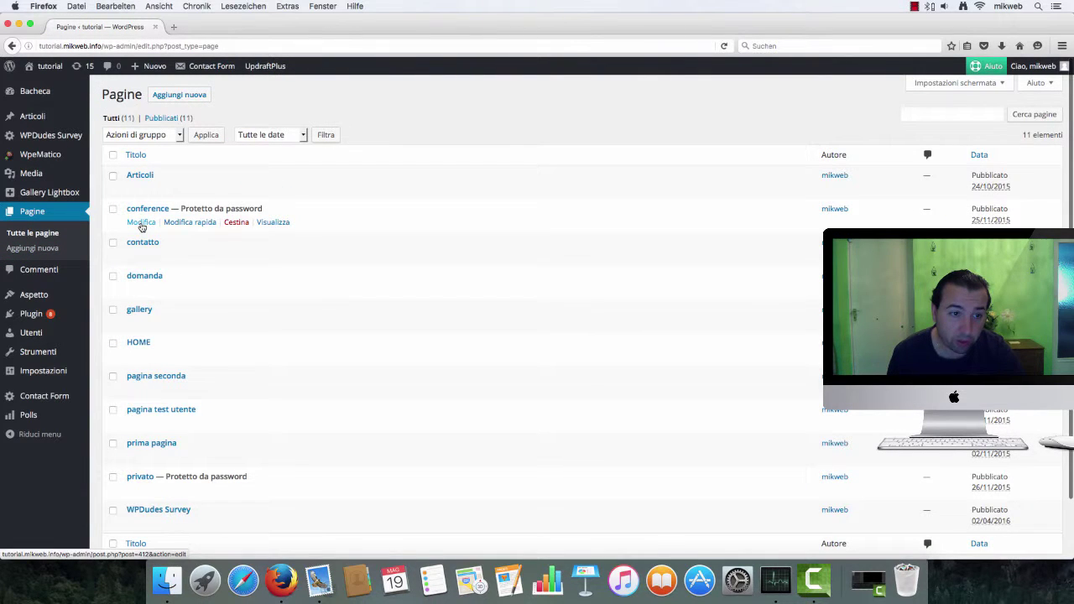
pyautogui.click(142, 225)
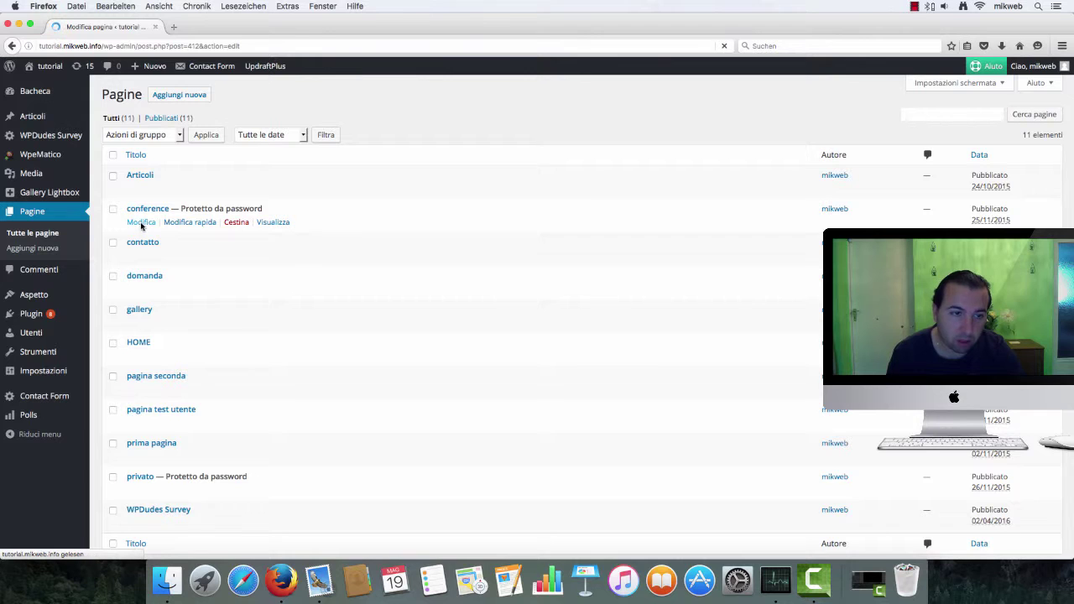
pyautogui.scroll(-3, 256, 324)
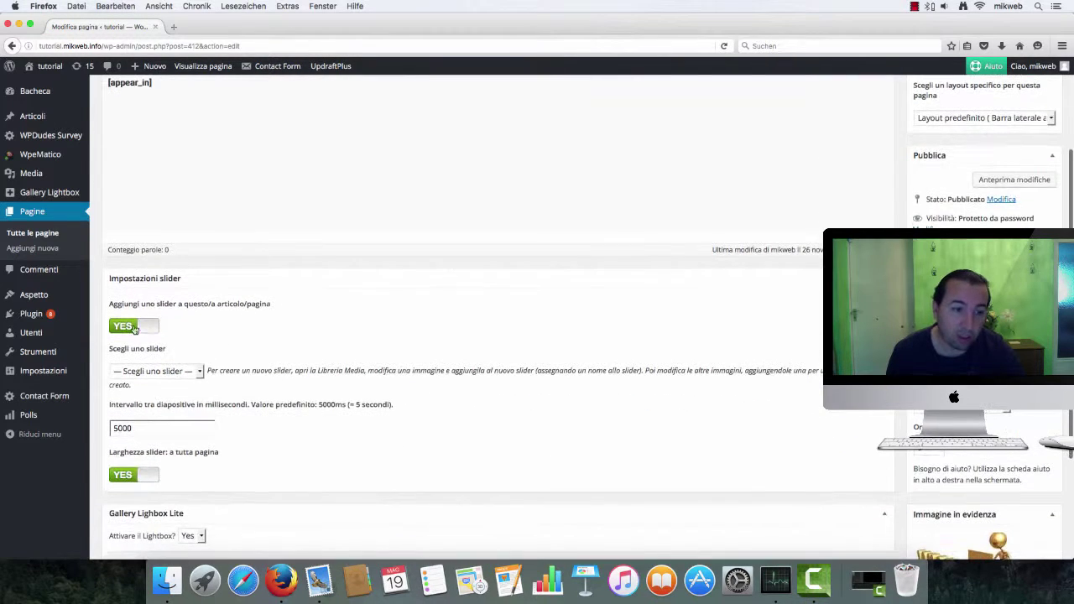
# Assign the "tutorial" slider to the conference page, review its slides and update the page
pyautogui.scroll(-3, 162, 464)
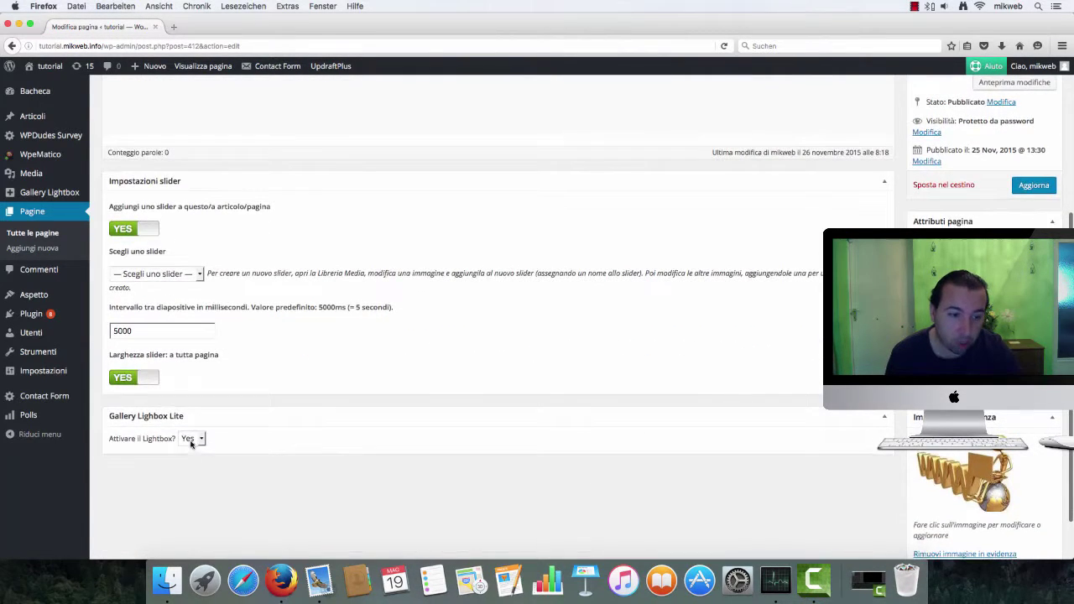
pyautogui.click(201, 275)
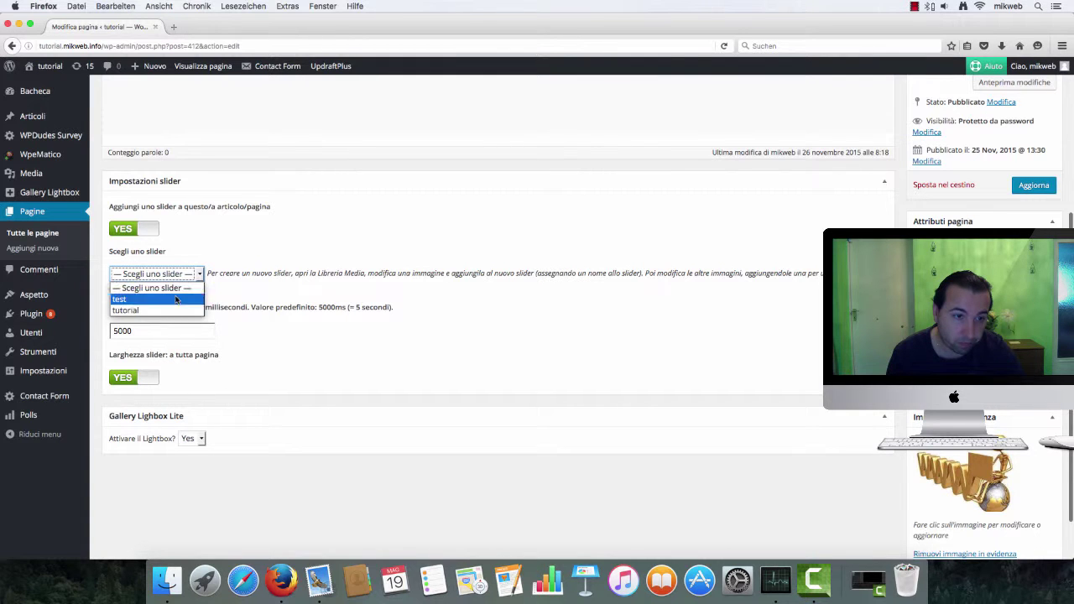
pyautogui.click(155, 312)
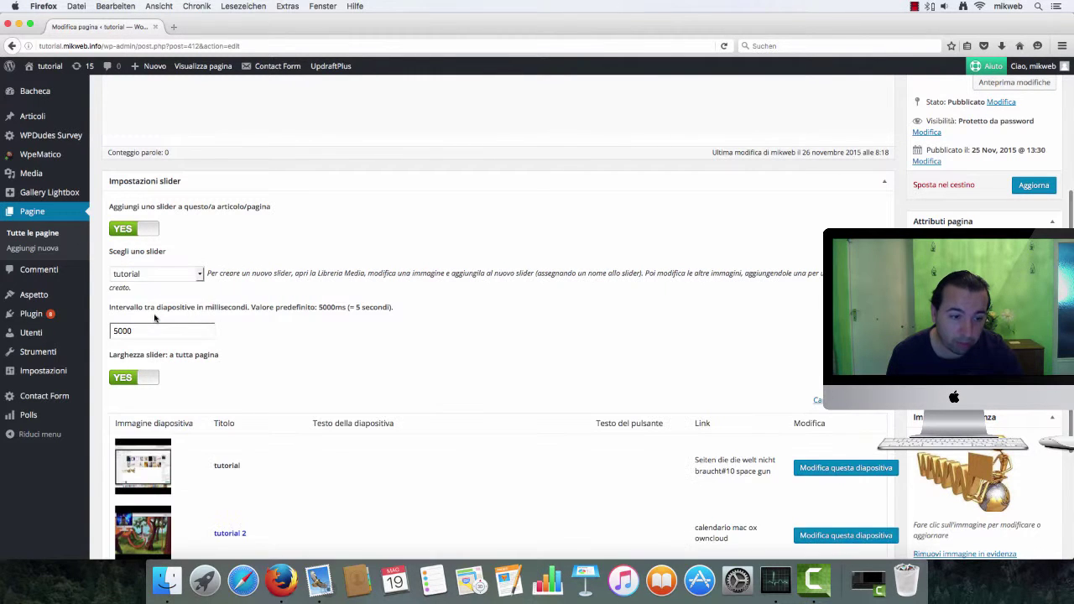
pyautogui.scroll(-3, 251, 375)
pyautogui.scroll(-2, 251, 375)
pyautogui.scroll(10, 250, 378)
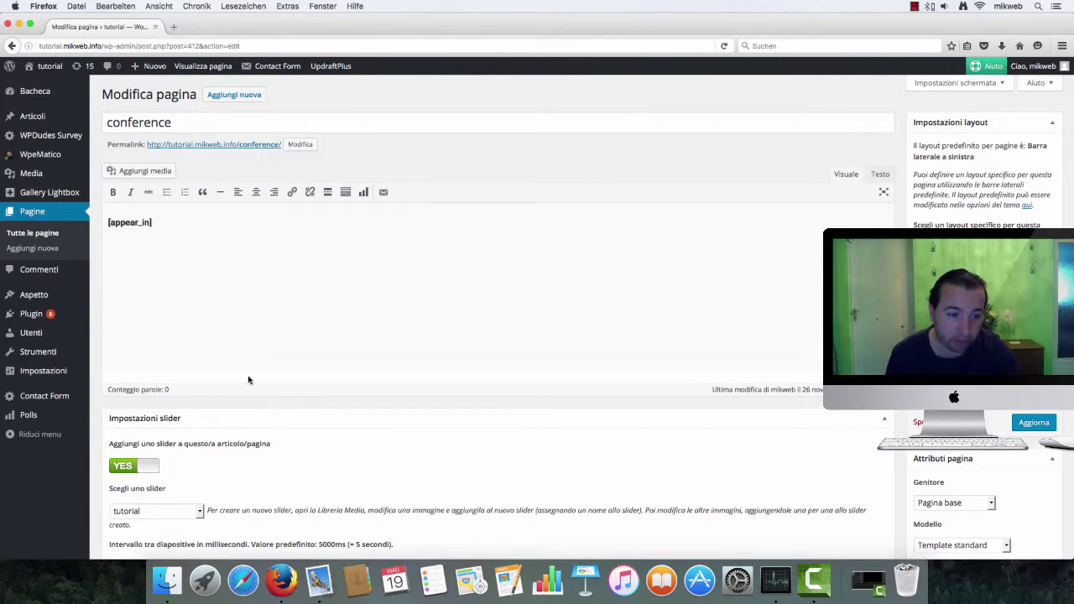
pyautogui.scroll(-6, 249, 380)
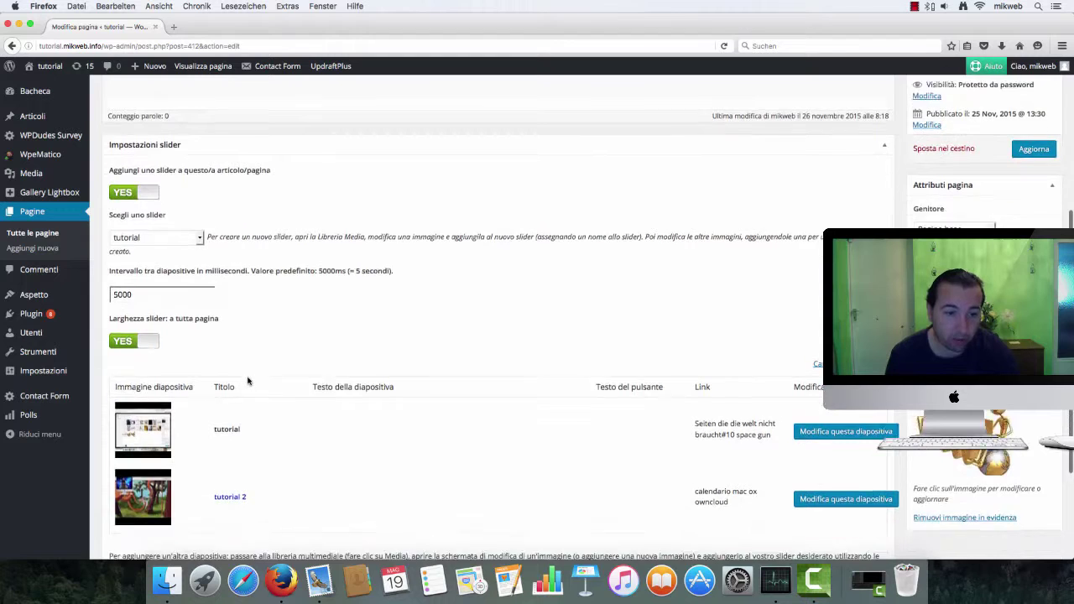
pyautogui.scroll(-1, 249, 381)
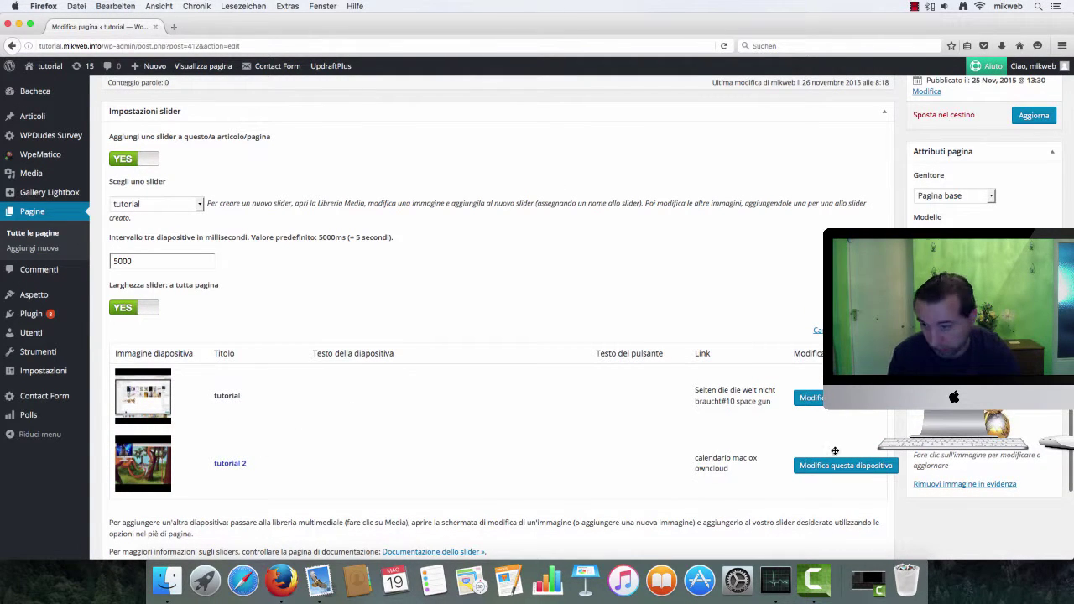
pyautogui.scroll(3, 720, 450)
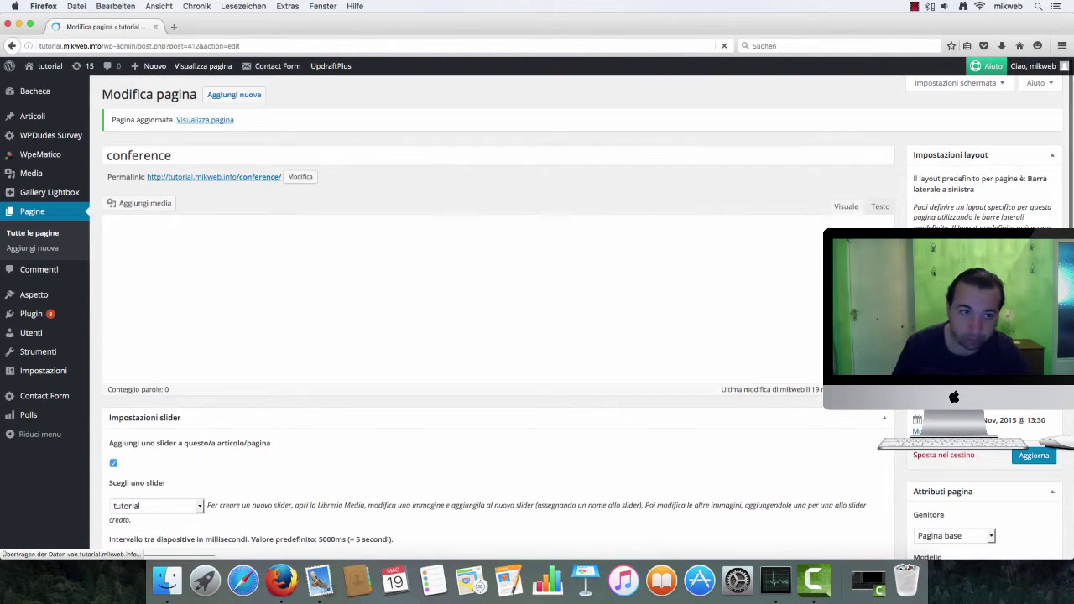
# Visit the live site and view its conference page with the new slider
pyautogui.click(51, 67)
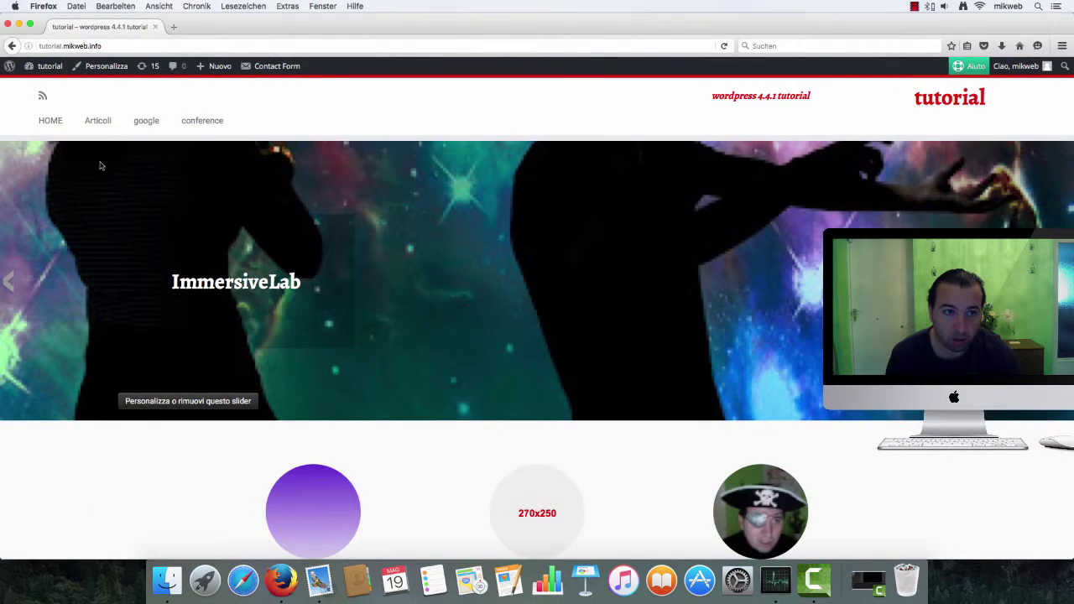
pyautogui.click(206, 126)
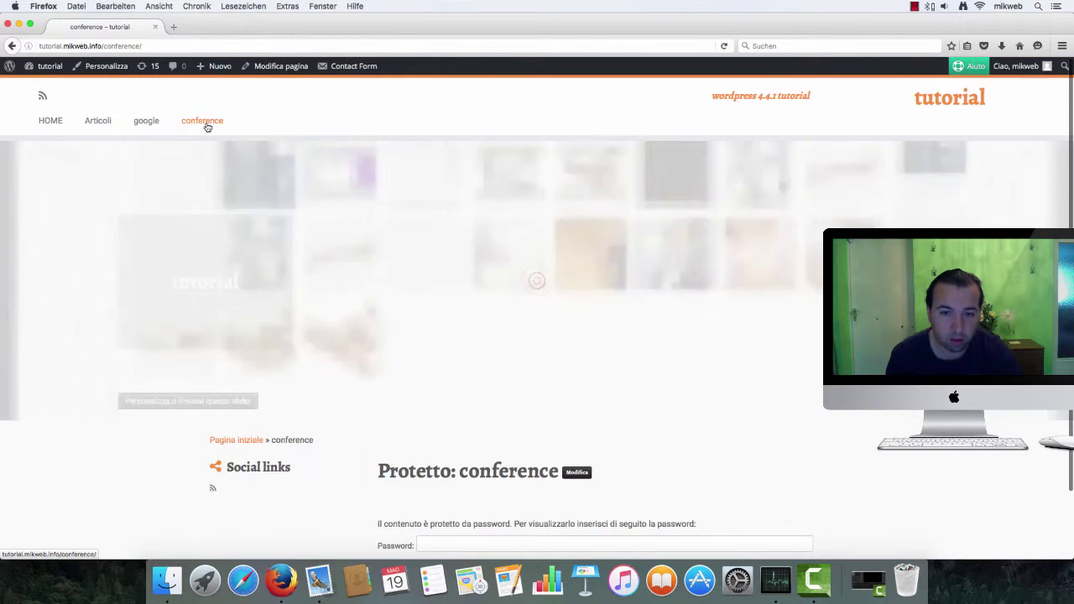
pyautogui.scroll(-3, 792, 351)
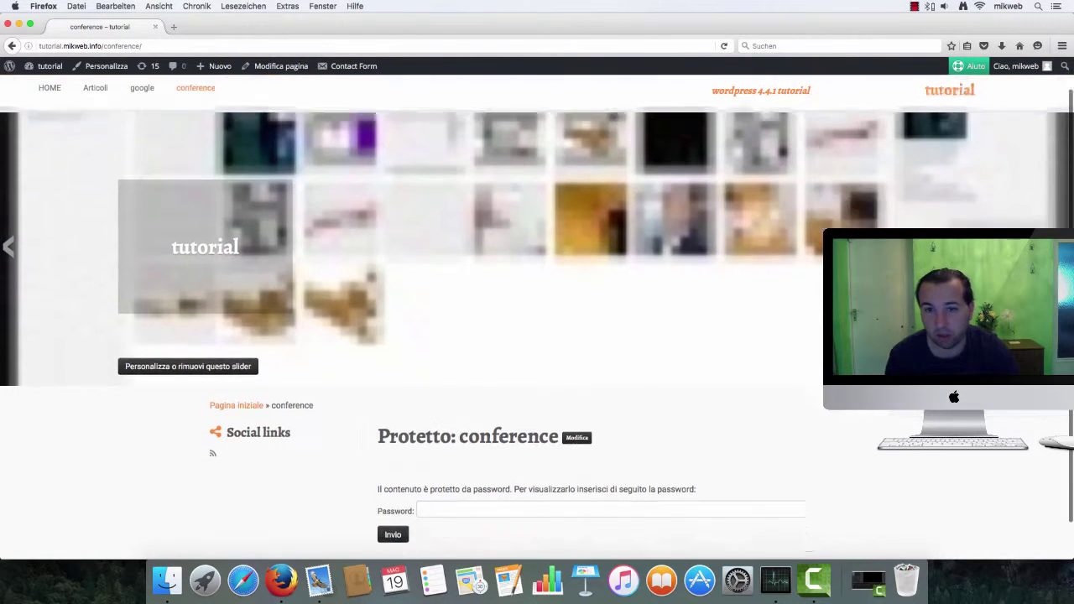
pyautogui.scroll(3, 791, 351)
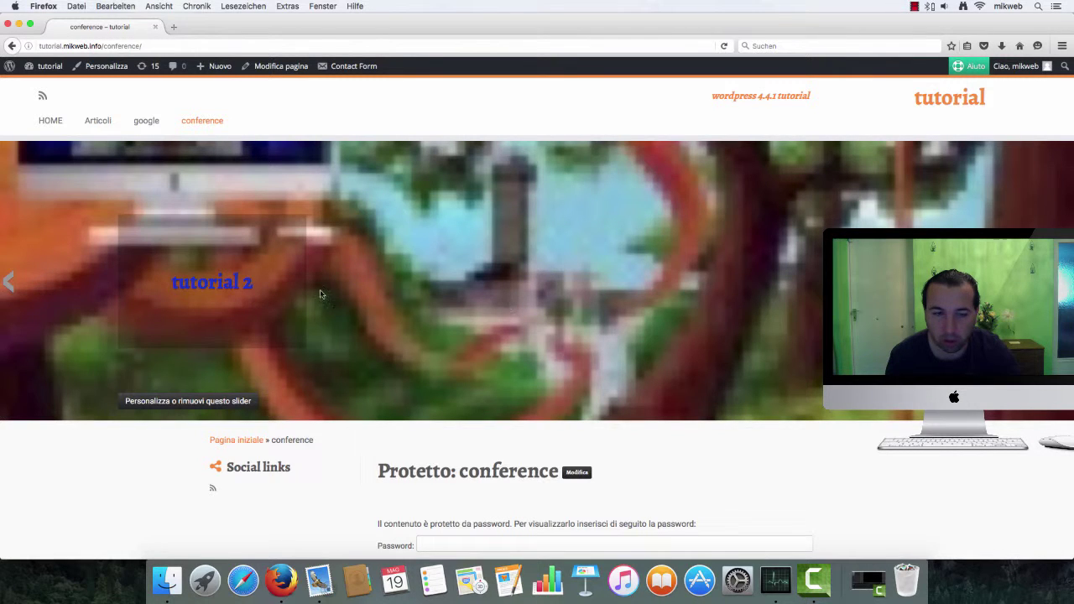
# Flip back and forth between the "tutorial" and "tutorial 2" slides and examine how the slider sits above the page content
pyautogui.click(10, 281)
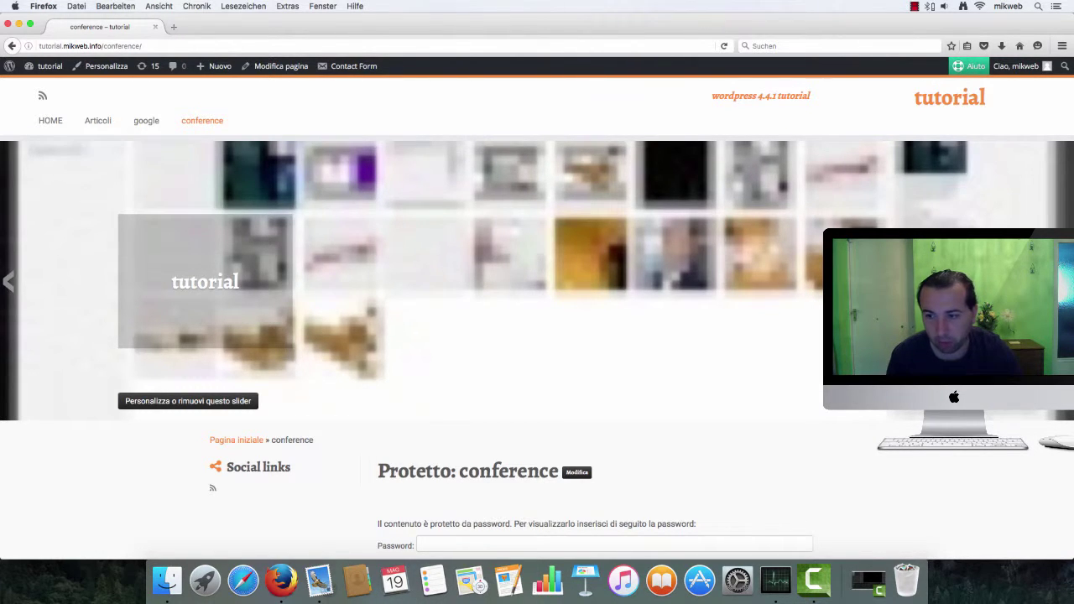
pyautogui.click(9, 281)
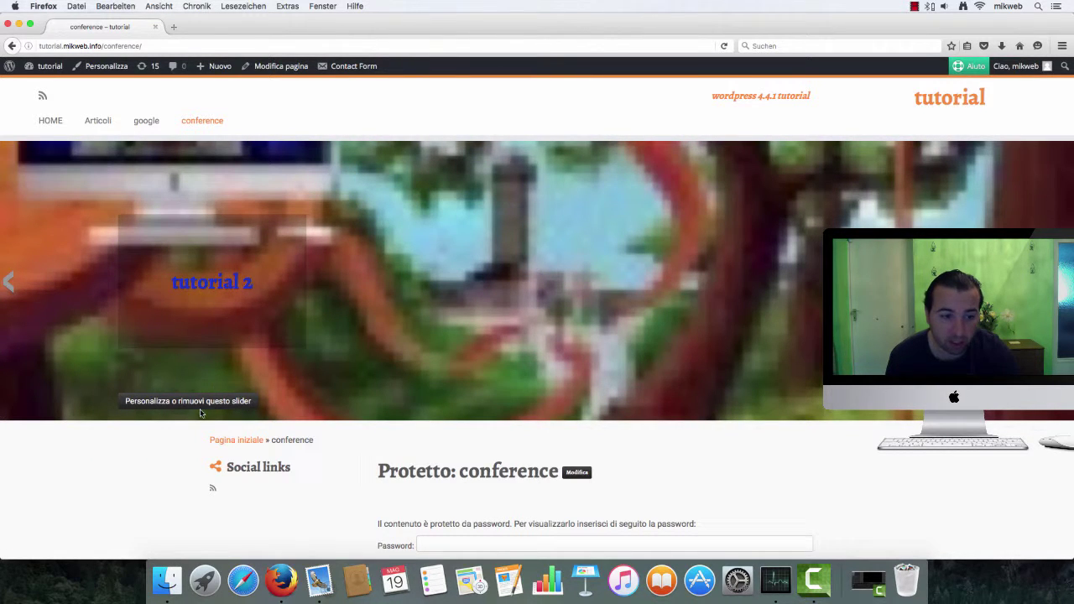
pyautogui.scroll(-2, 325, 403)
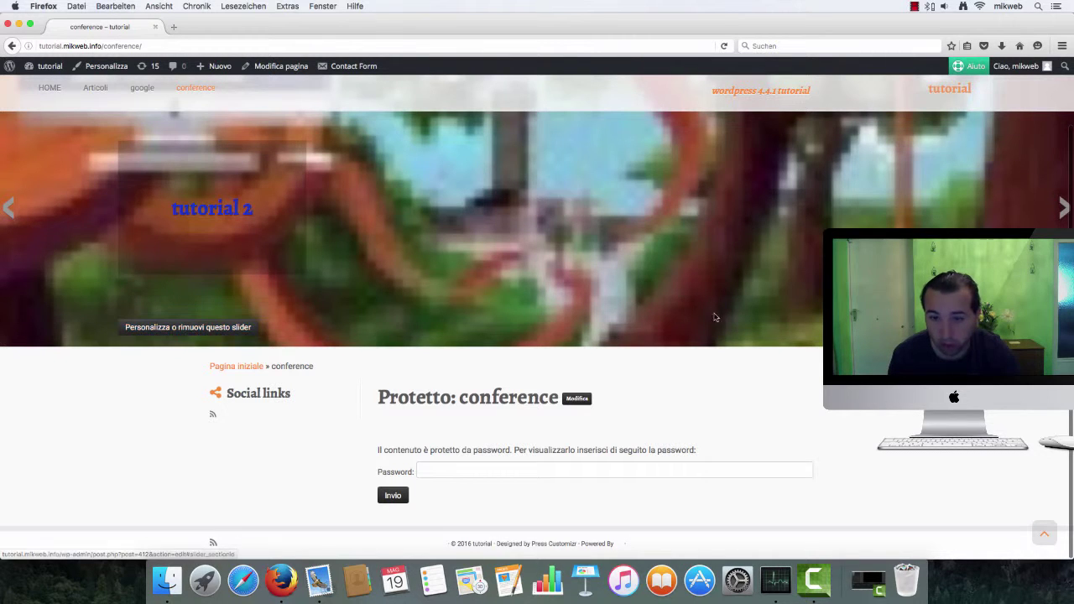
pyautogui.scroll(2, 235, 264)
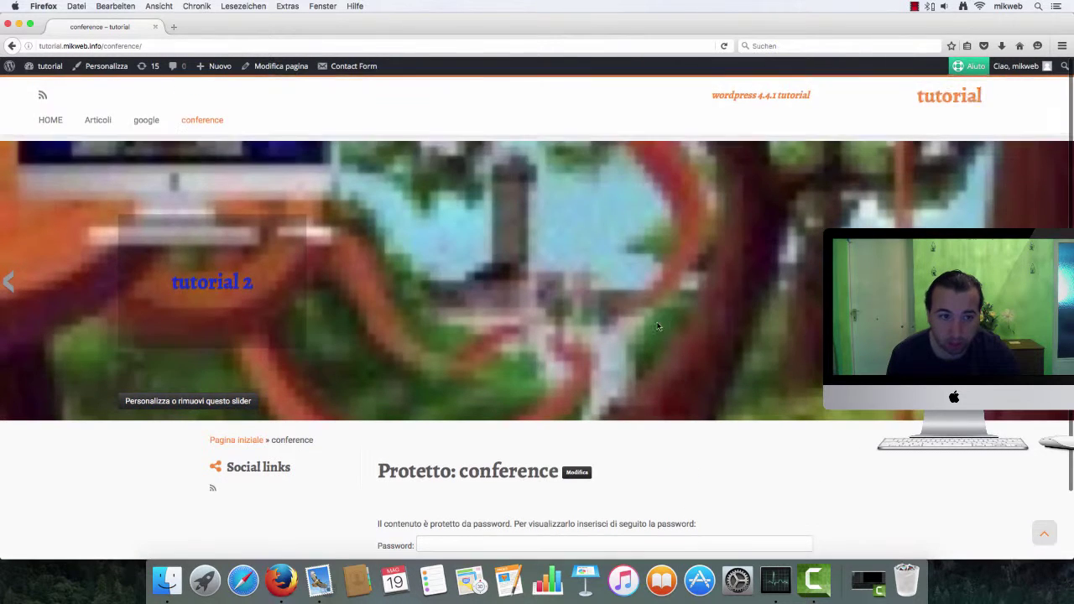
pyautogui.click(9, 288)
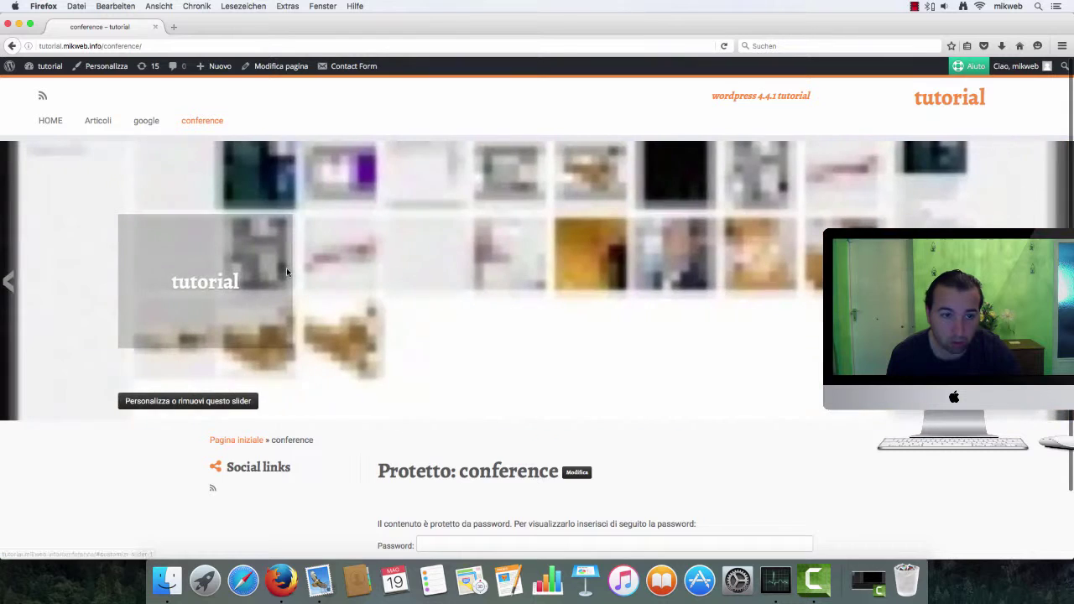
pyautogui.scroll(-2, 286, 268)
pyautogui.scroll(2, 286, 268)
pyautogui.scroll(-2, 335, 277)
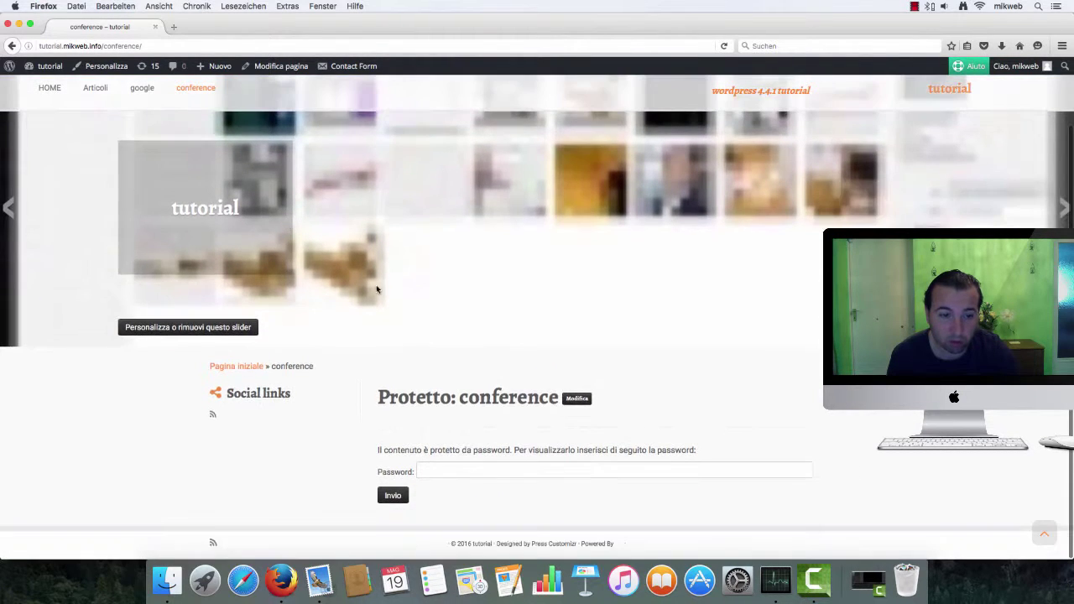
pyautogui.scroll(2, 656, 255)
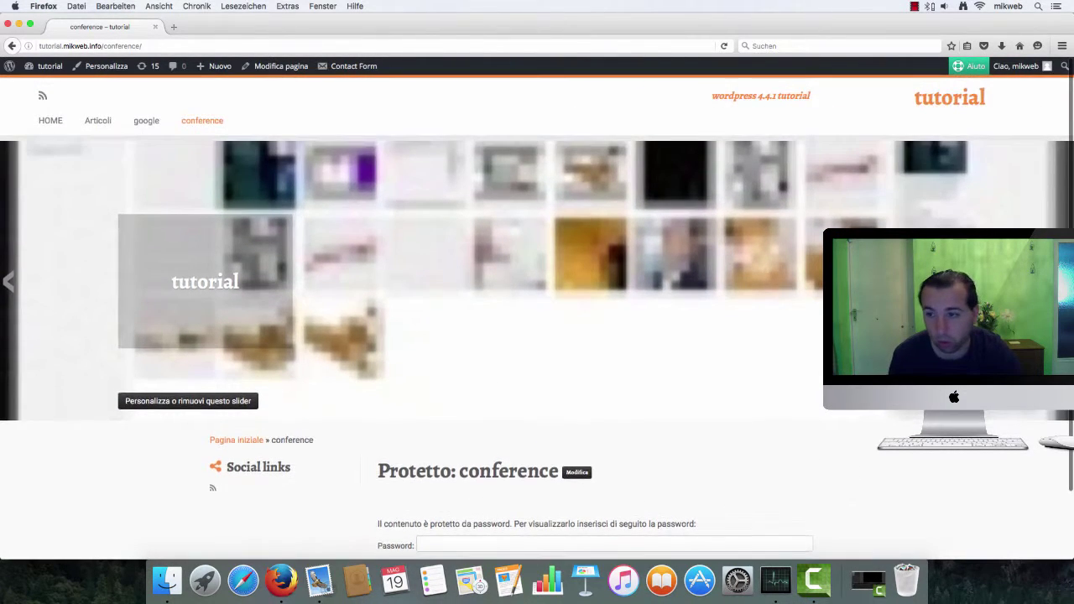
pyautogui.click(10, 281)
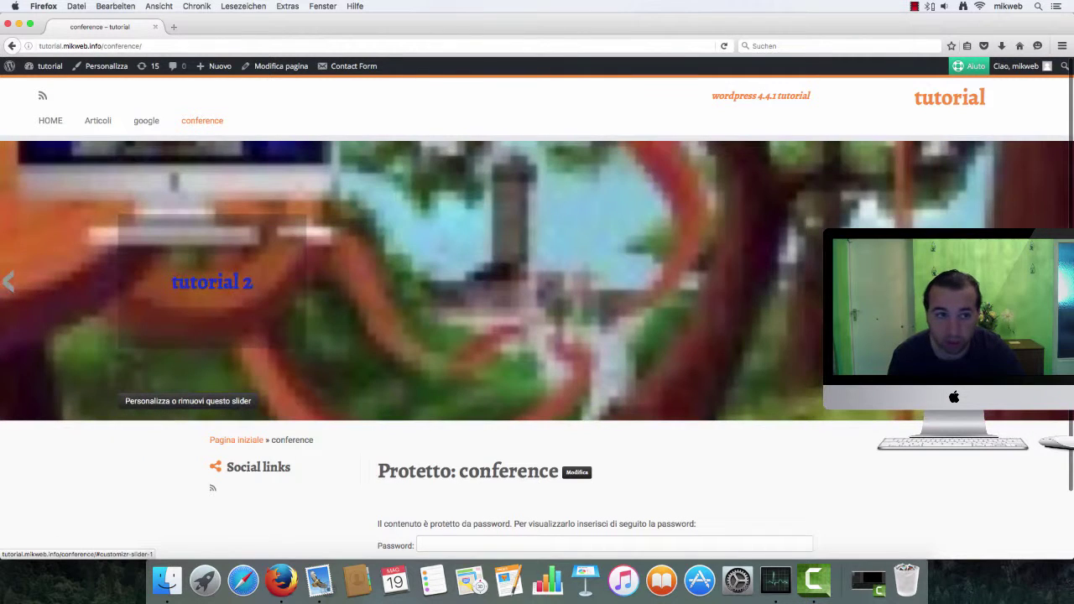
# View the site's HOME page and the Articoli page to compare their slider areas
pyautogui.click(48, 125)
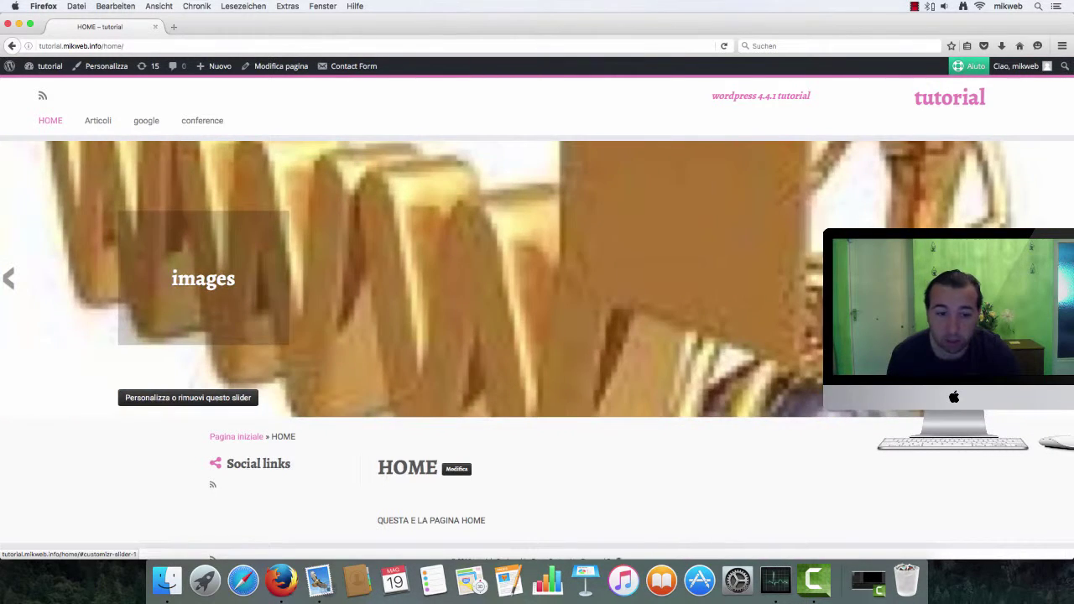
pyautogui.scroll(-2, 537, 335)
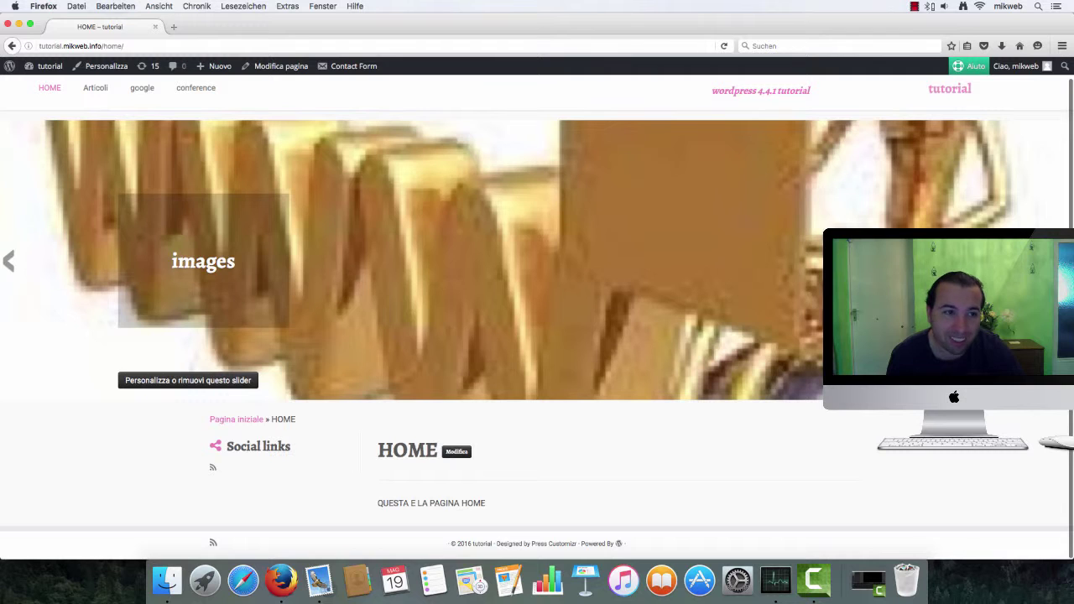
pyautogui.click(102, 90)
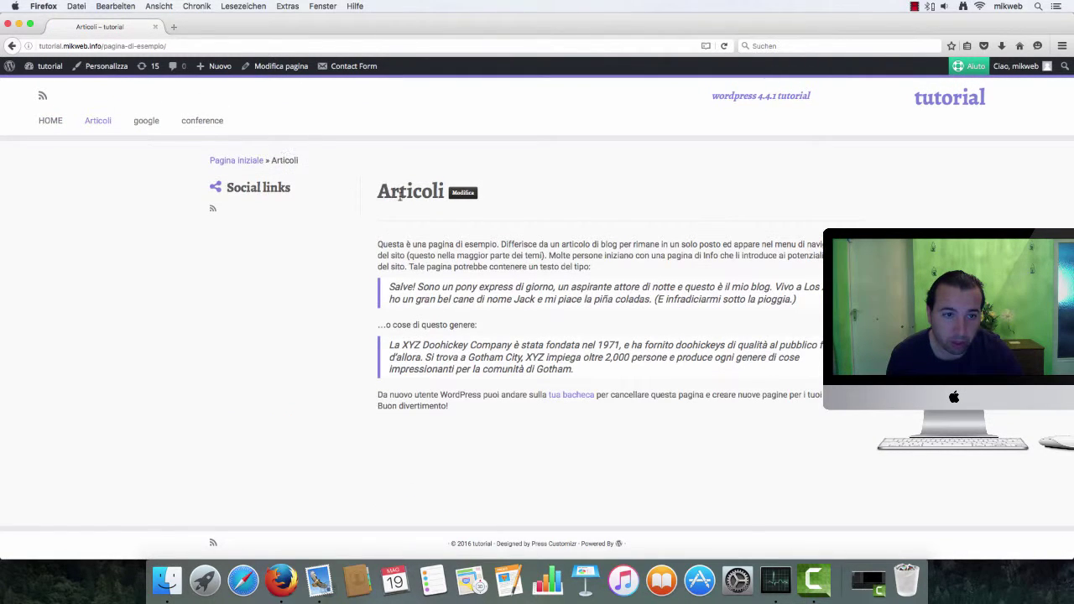